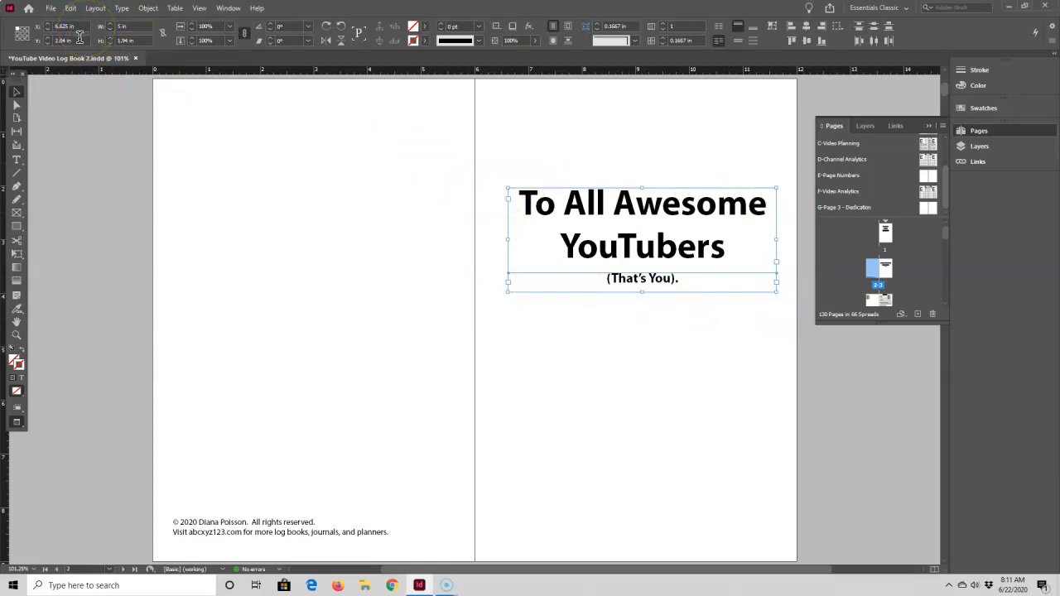
Open the G-Page 3 - Dedication master spread and paste the copied dedication text frames onto it
double_click(923, 208)
right_click(575, 203)
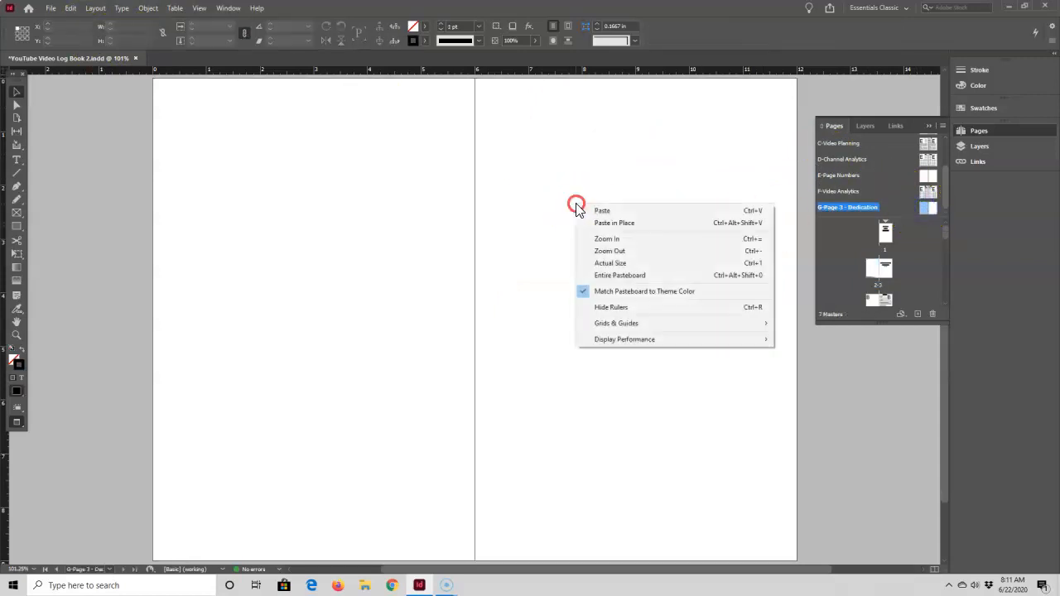
left_click(601, 211)
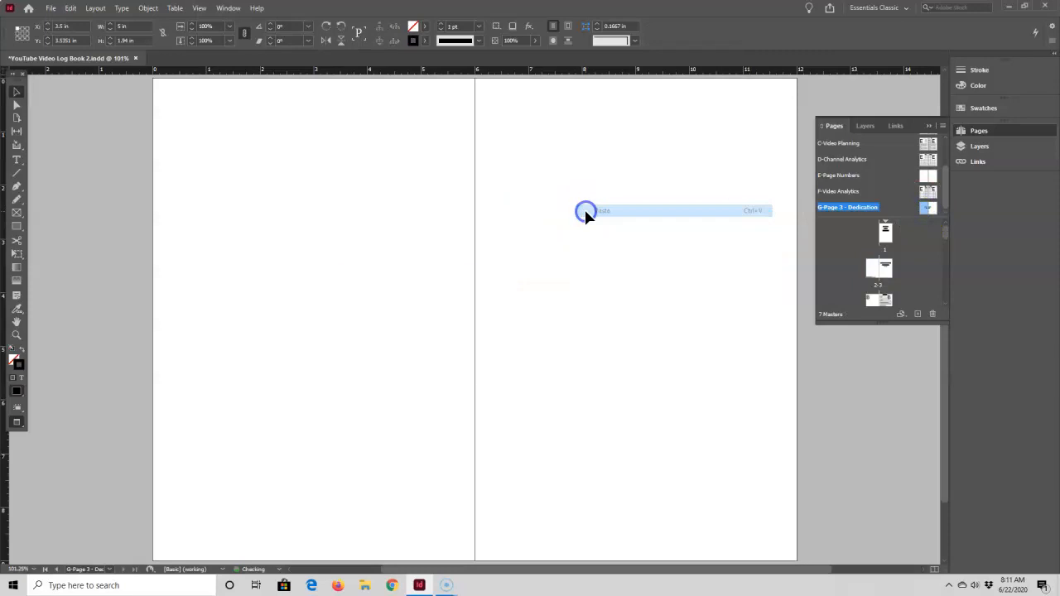
Position the pasted dedication text at X 6.625 in and Y 2.04 in on the master's right-hand page
left_click(82, 26)
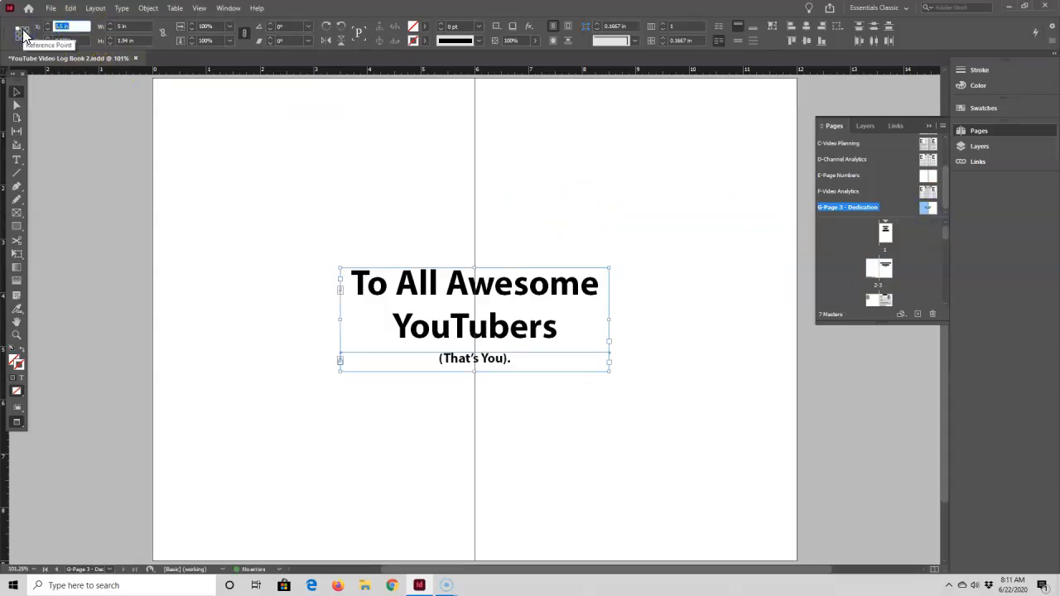
type("6.625")
key("Tab")
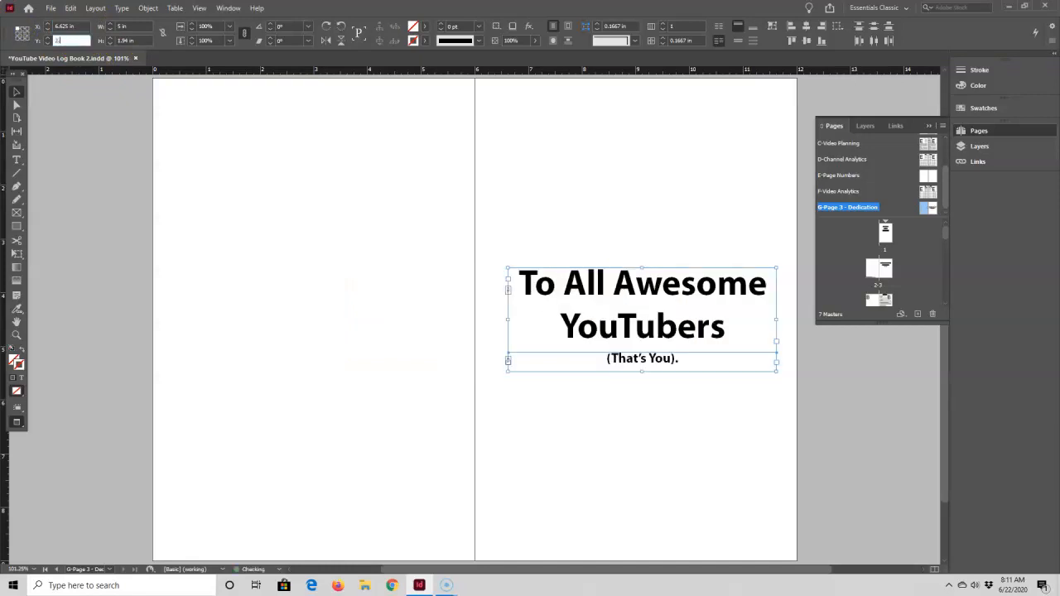
type("2.04")
key("Tab")
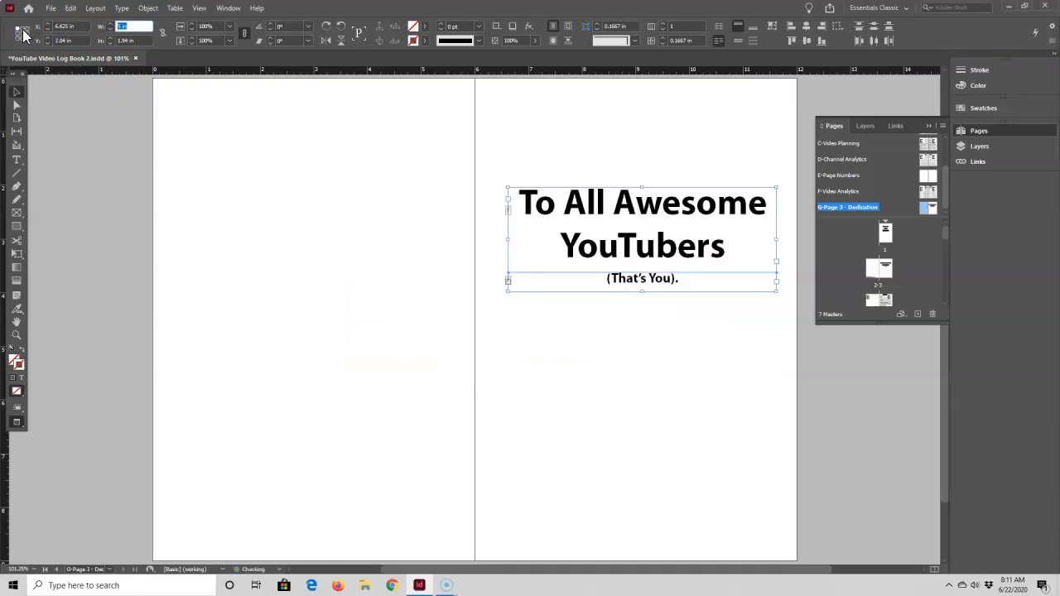
left_click(496, 146)
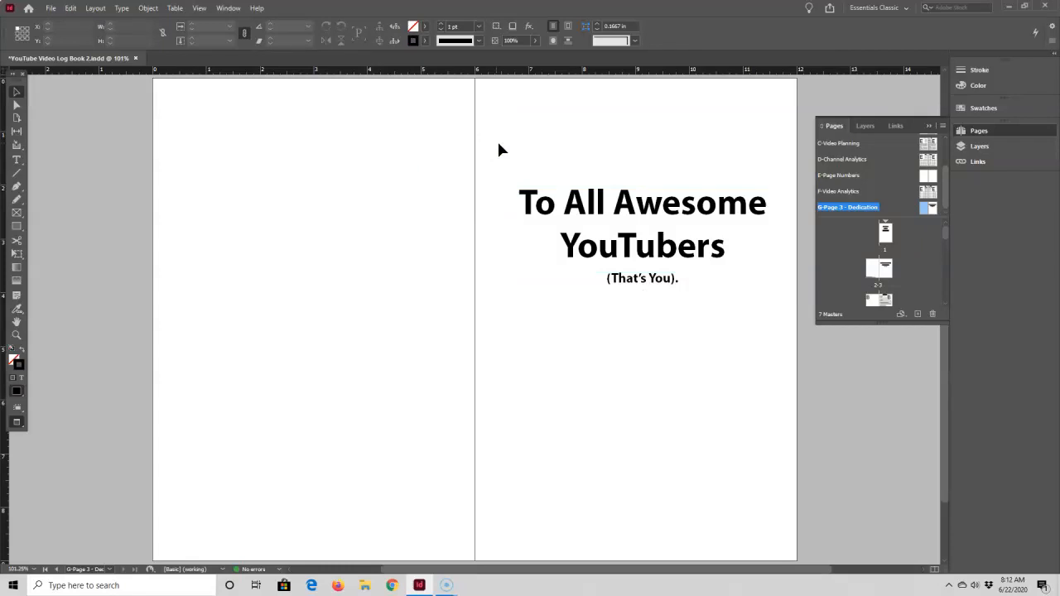
Duplicate the A-Note Pages master spread
left_click_drag(945, 194, 948, 151)
left_click(925, 158)
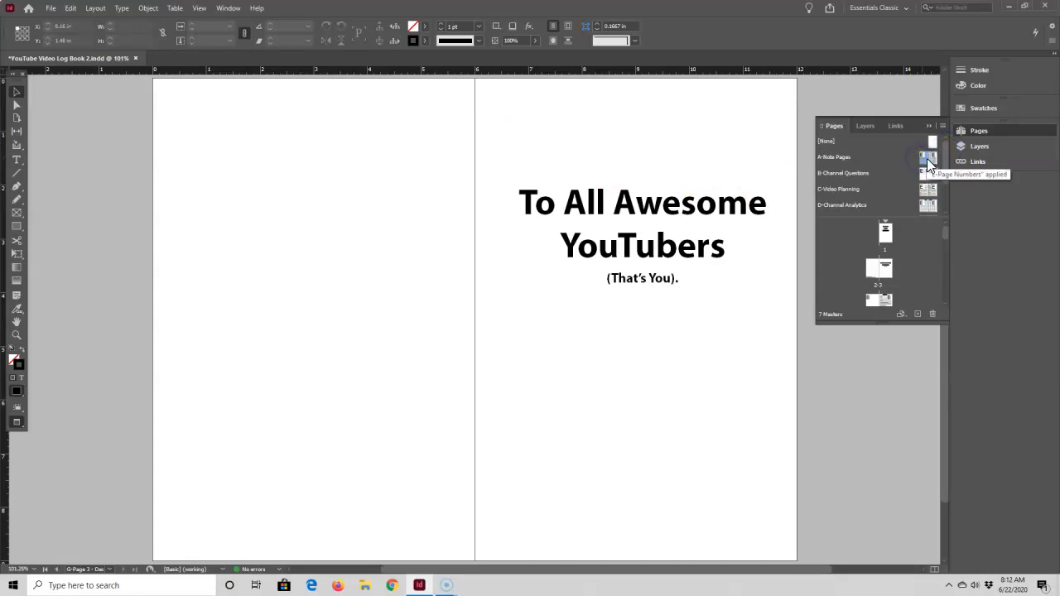
right_click(929, 158)
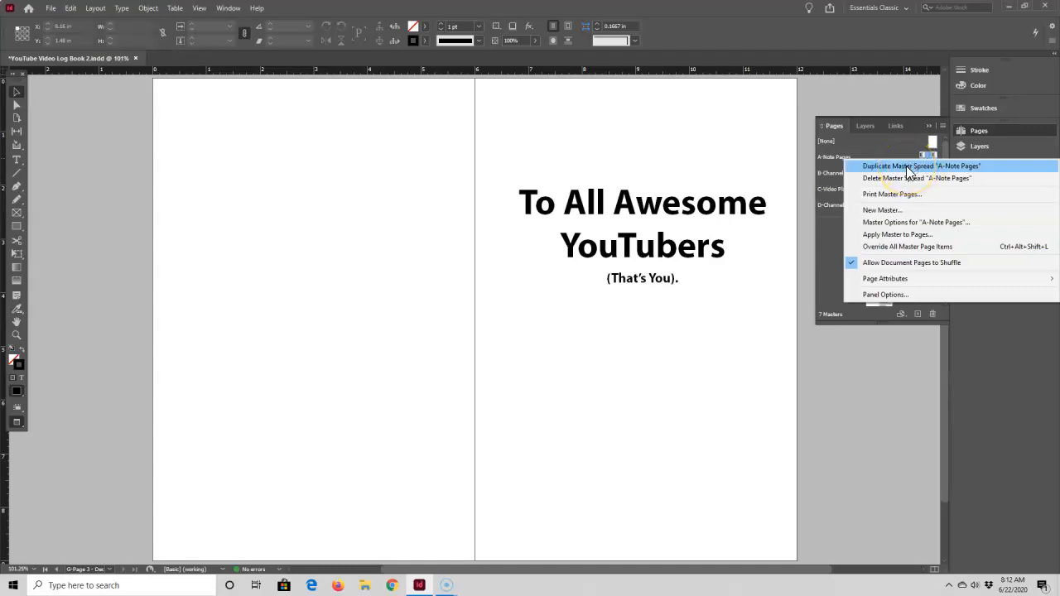
left_click(907, 168)
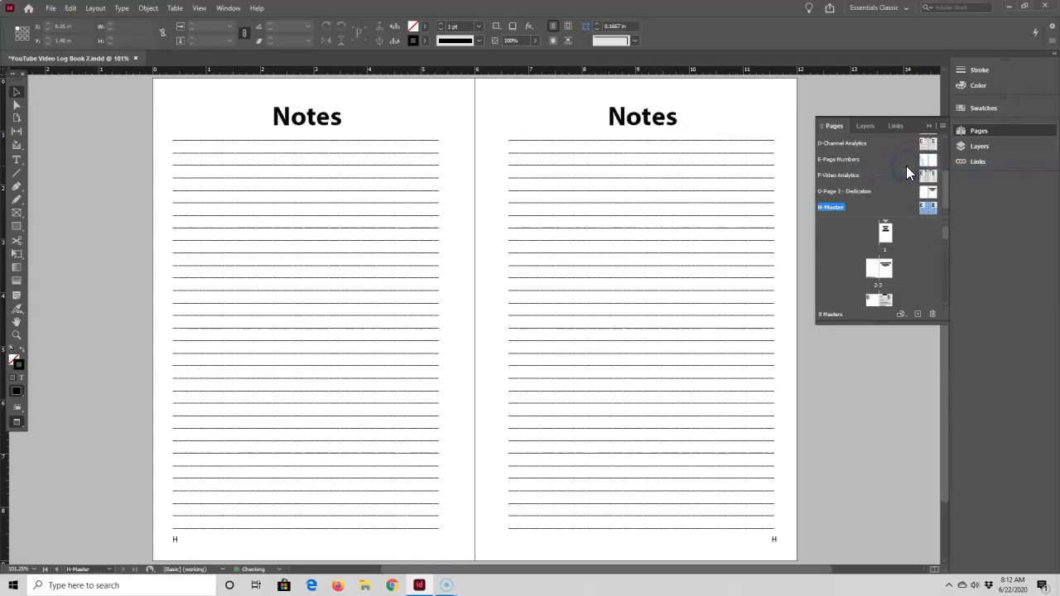
Rename the duplicated H master as "Page 3 - Table of Contents"
left_click(850, 202)
right_click(837, 206)
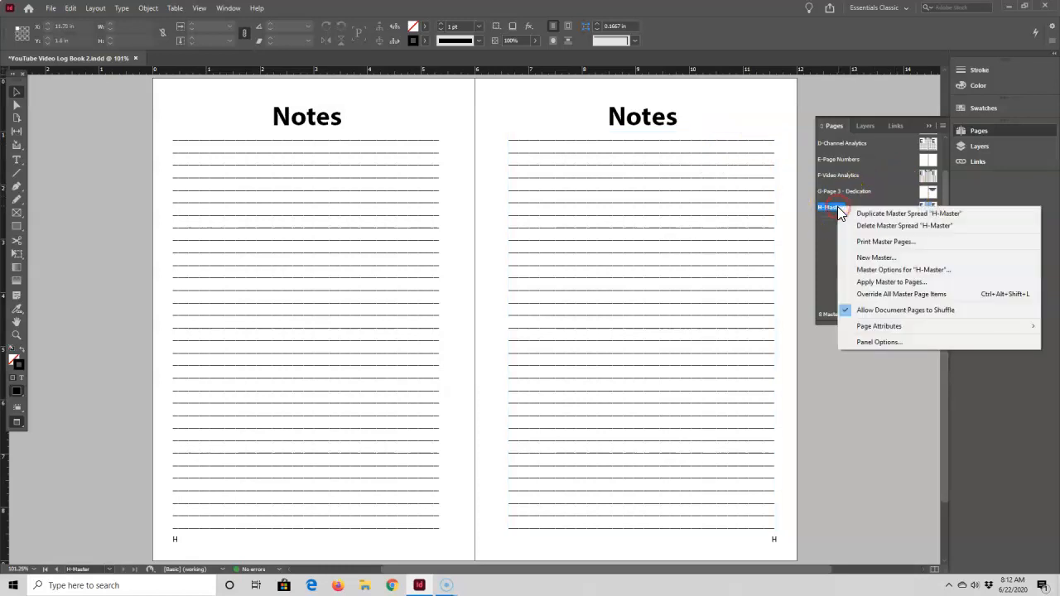
left_click(868, 271)
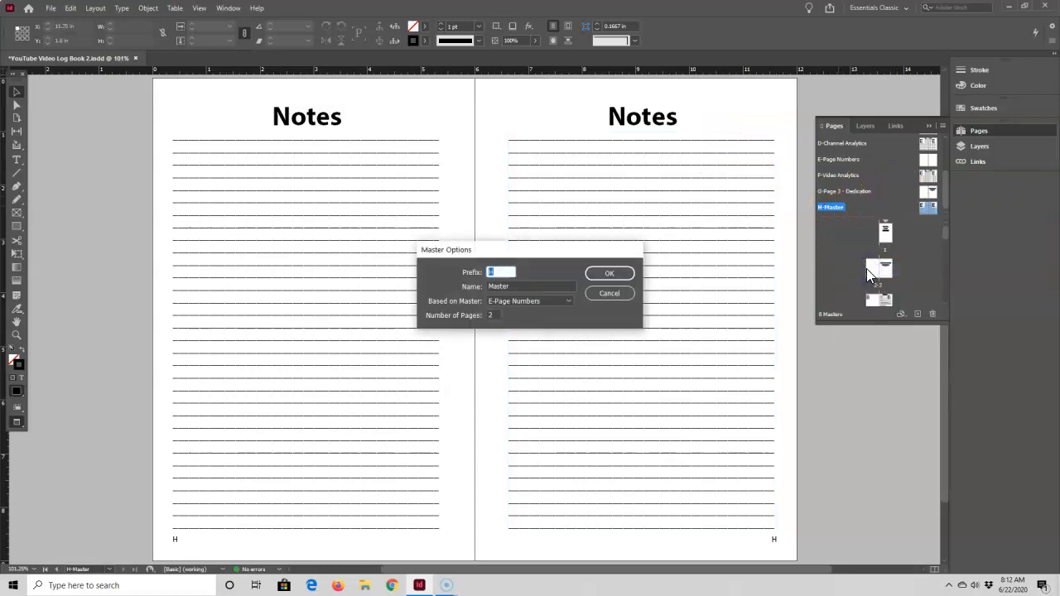
key("Tab")
type("Page 3 - T")
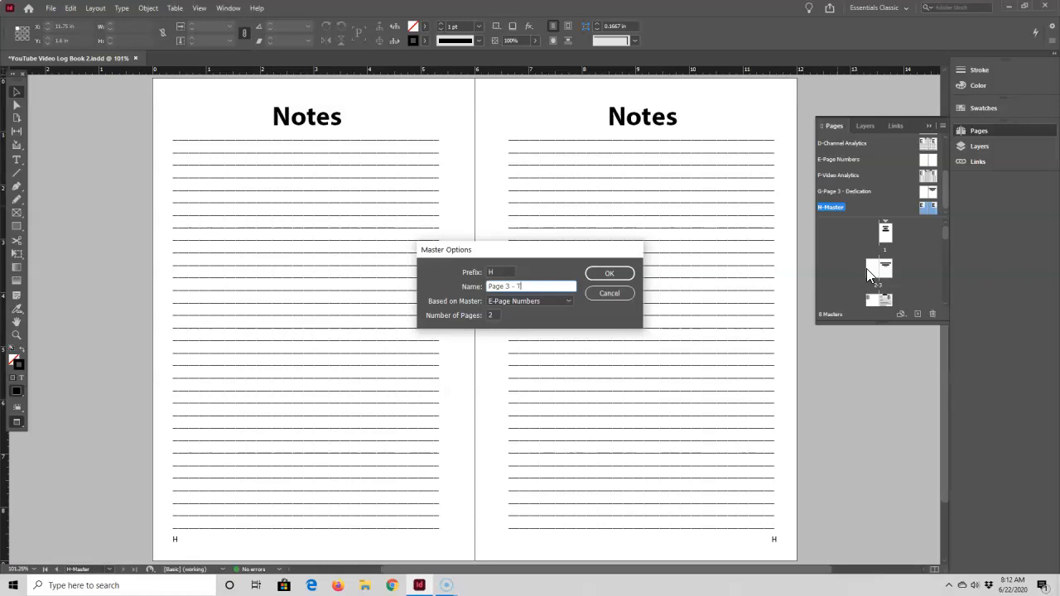
type("able of Contents")
left_click(608, 273)
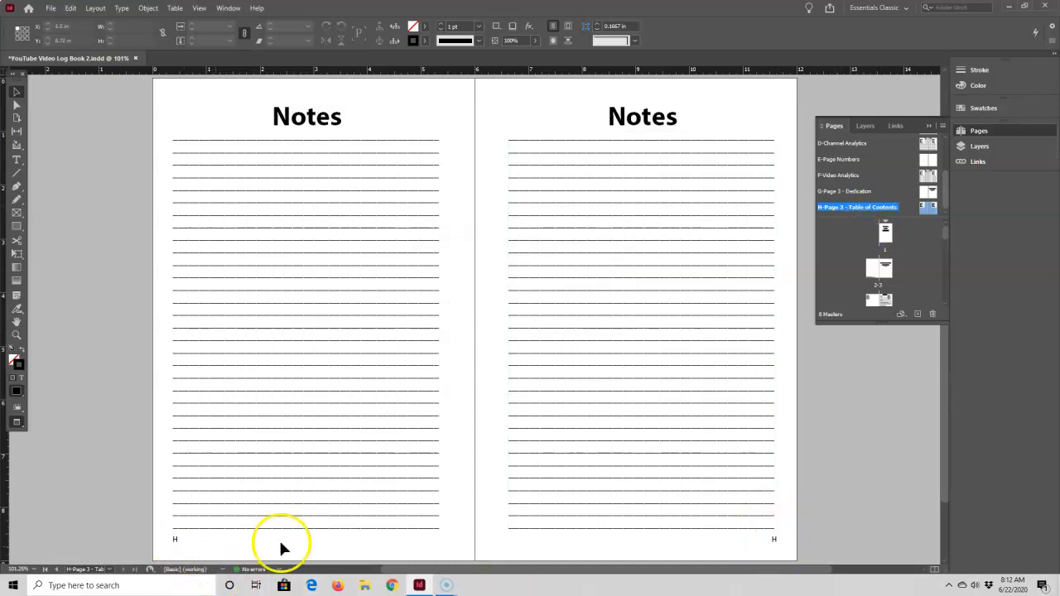
Set the H-Page 3 - Table of Contents master to be based on [None]
right_click(925, 210)
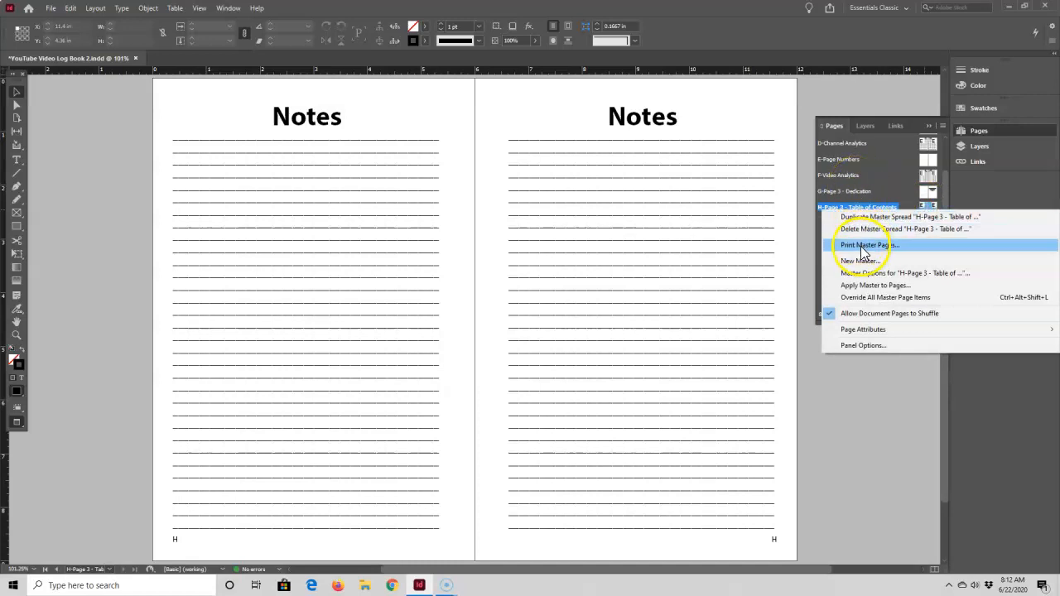
left_click(863, 276)
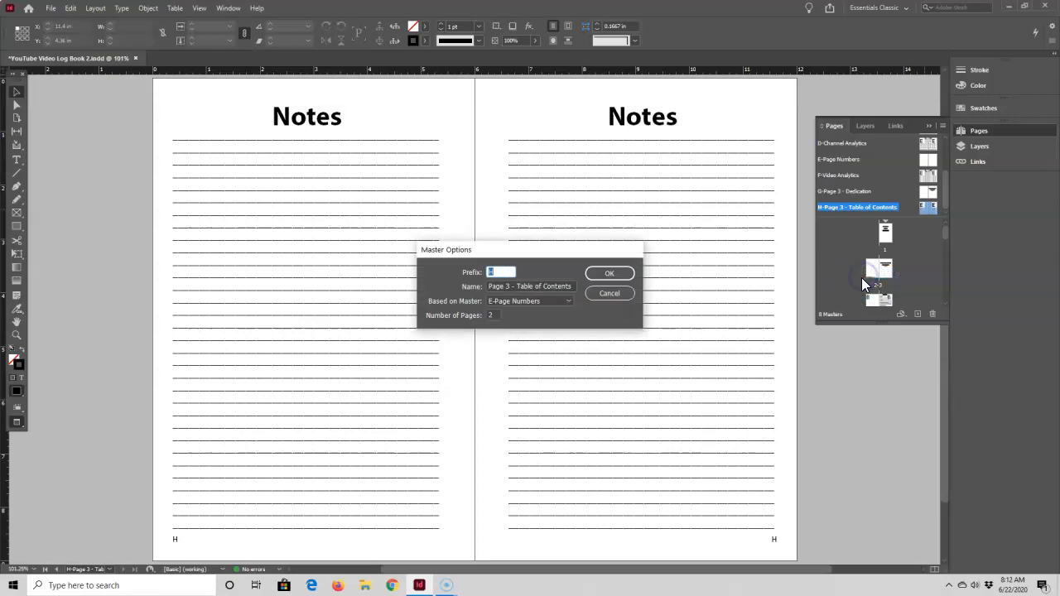
left_click(569, 301)
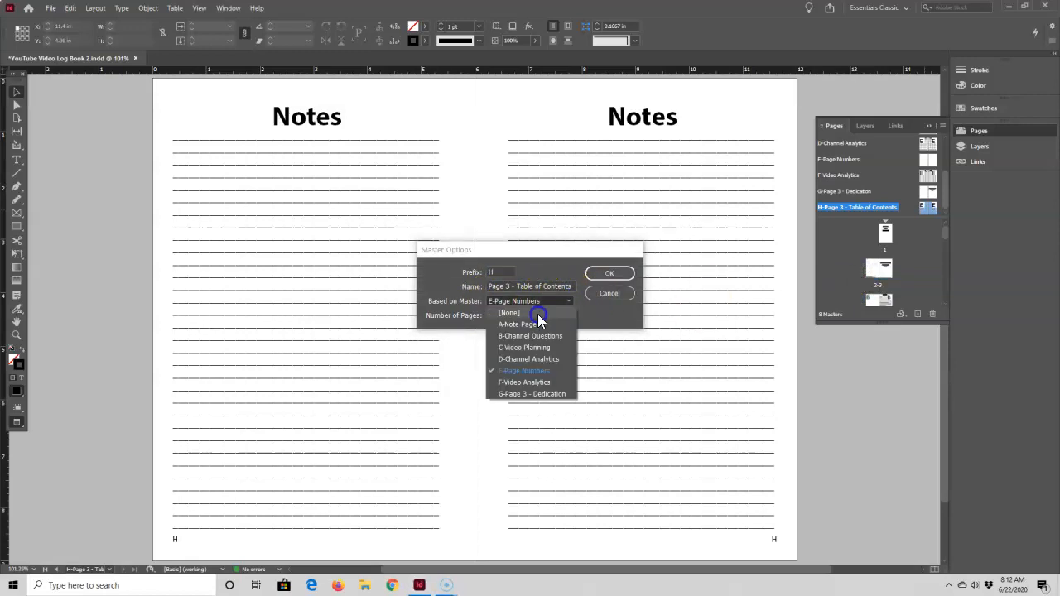
left_click(529, 313)
left_click(613, 274)
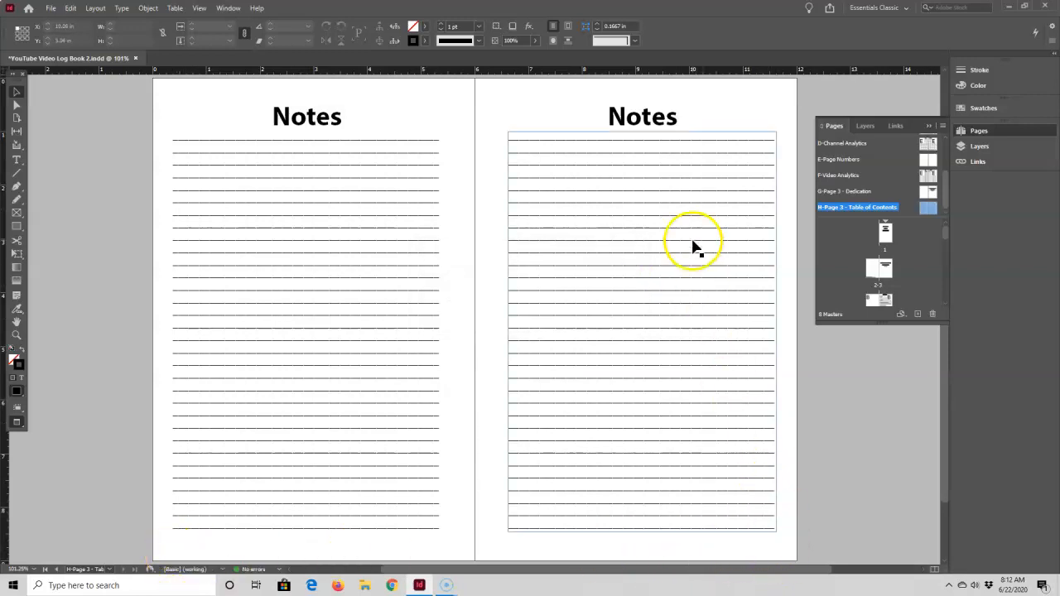
Delete the Notes heading and the ruled lines from the left-hand page of the table of contents master
left_click(334, 121)
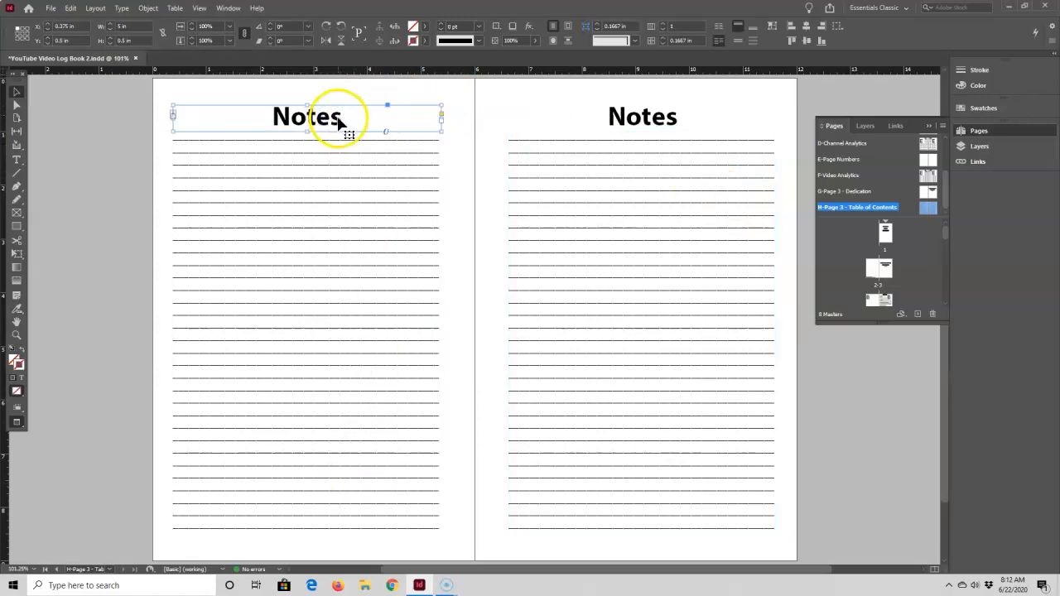
key("Delete")
left_click(324, 222)
key("Delete")
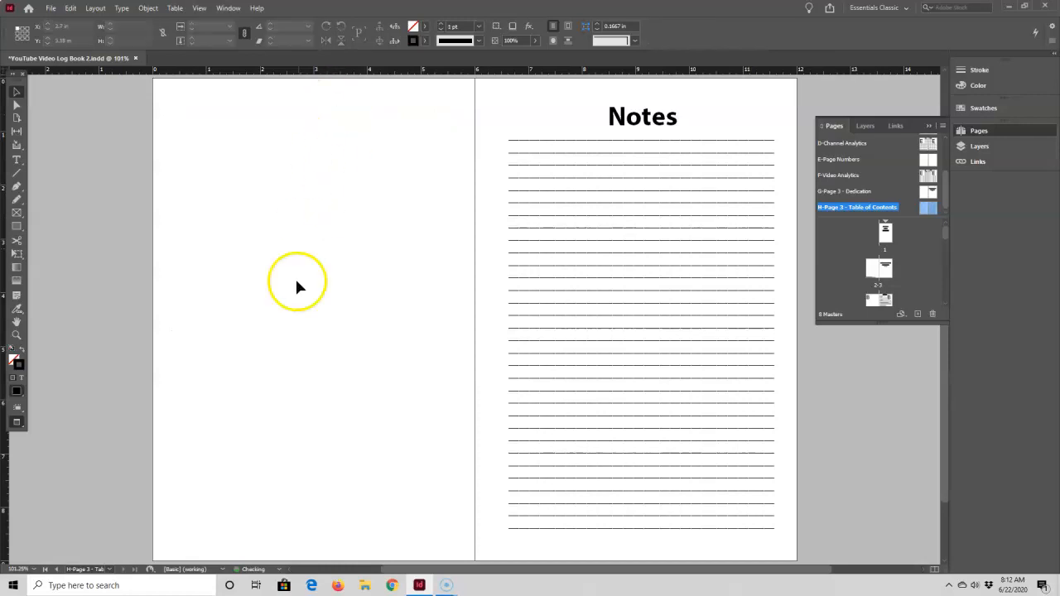
Replace the Notes heading on the right-hand master page with "Contents"
left_click(674, 121)
double_click(630, 112)
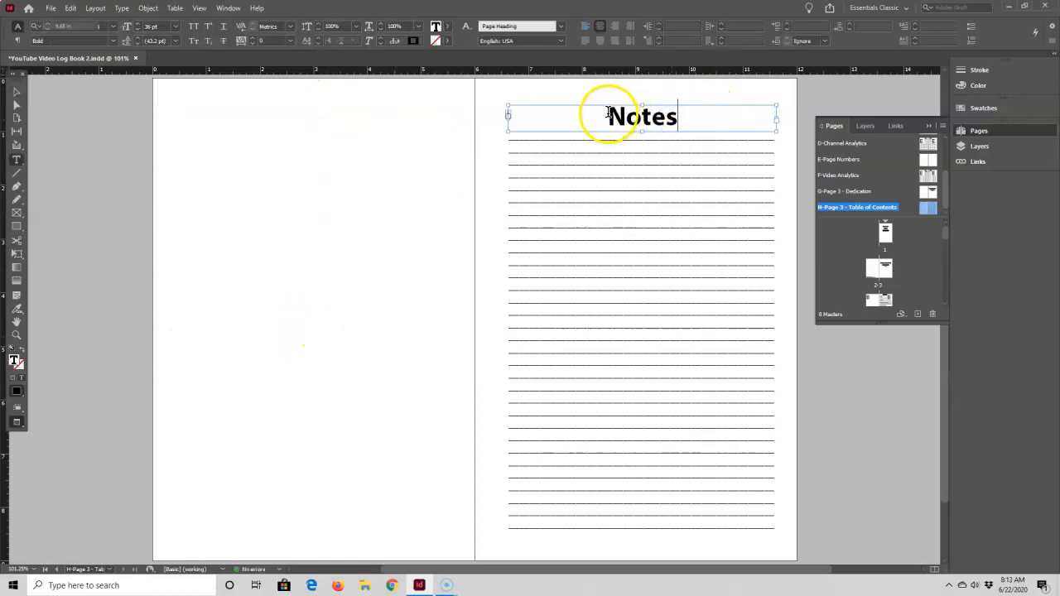
triple_click(723, 113)
type("Contents")
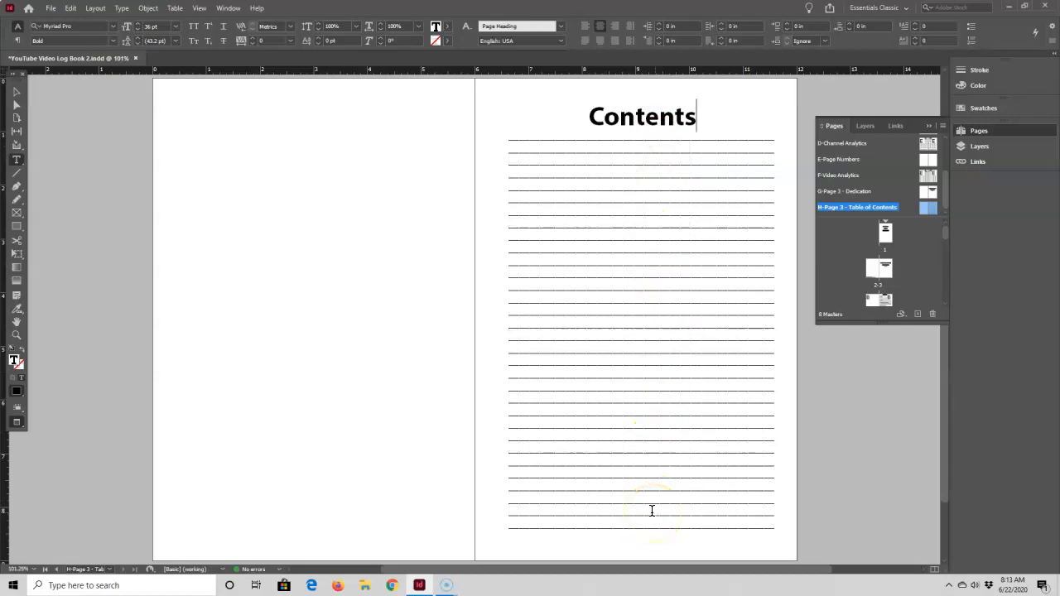
Delete the ruled lines below the Contents heading
left_click(16, 92)
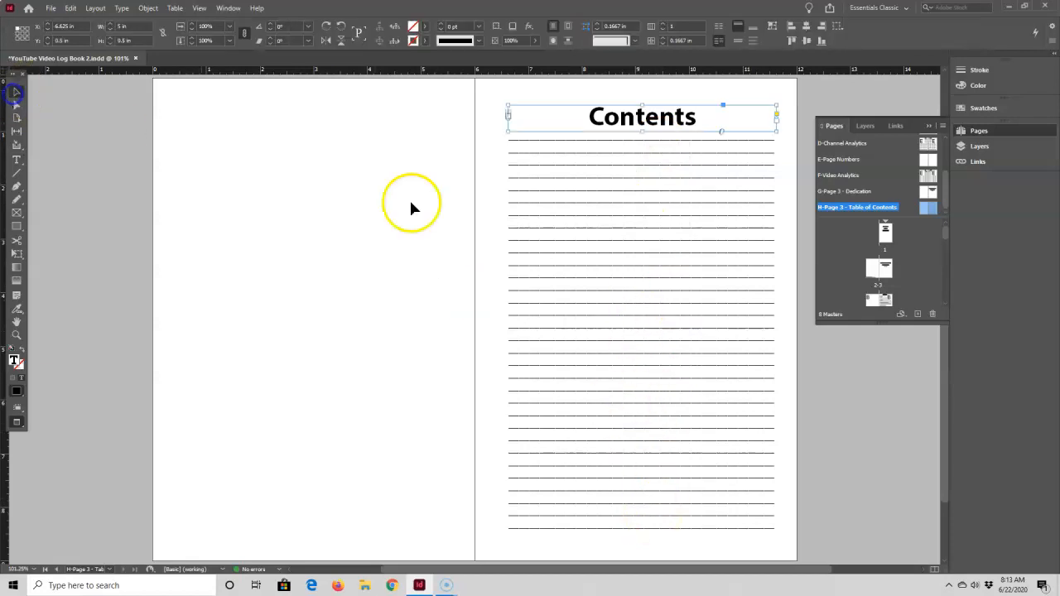
left_click(608, 315)
key("Delete")
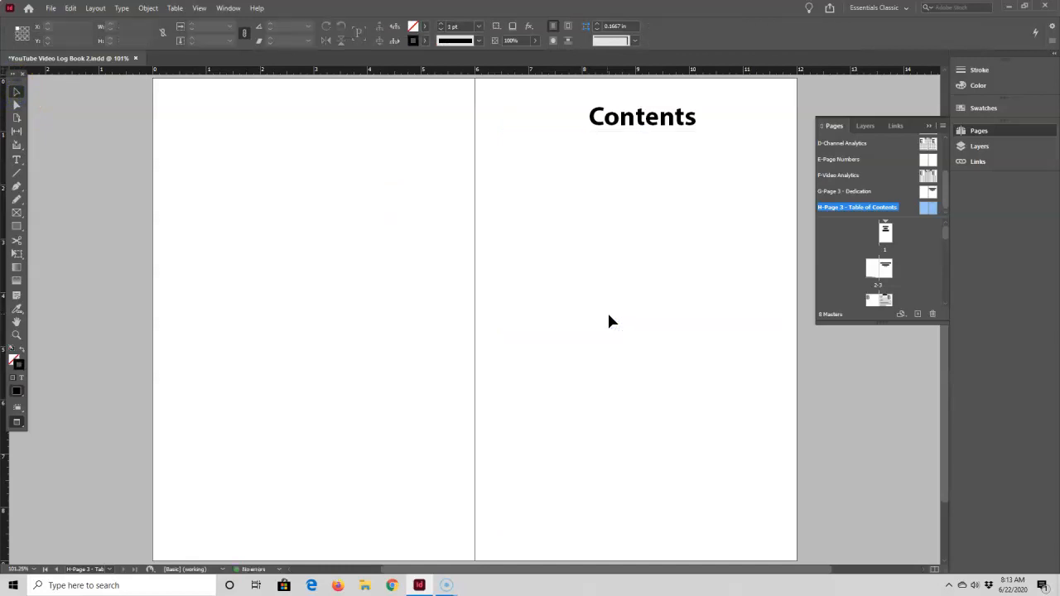
Show the page margins and draw a text frame about 5 in wide and 4.7 in high between them, below the Contents heading
left_click(46, 165)
left_click(16, 159)
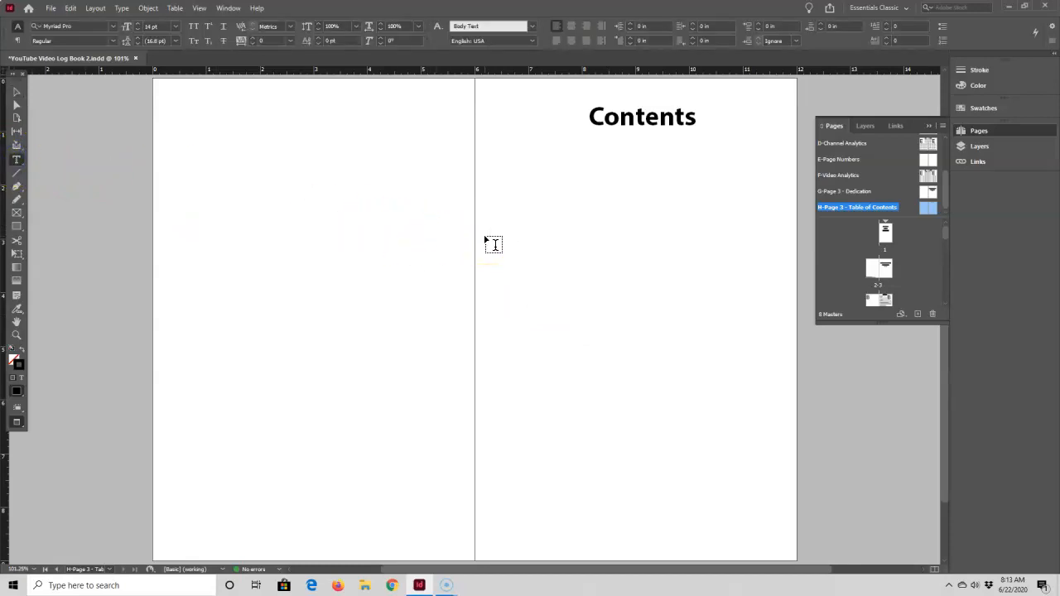
key("w")
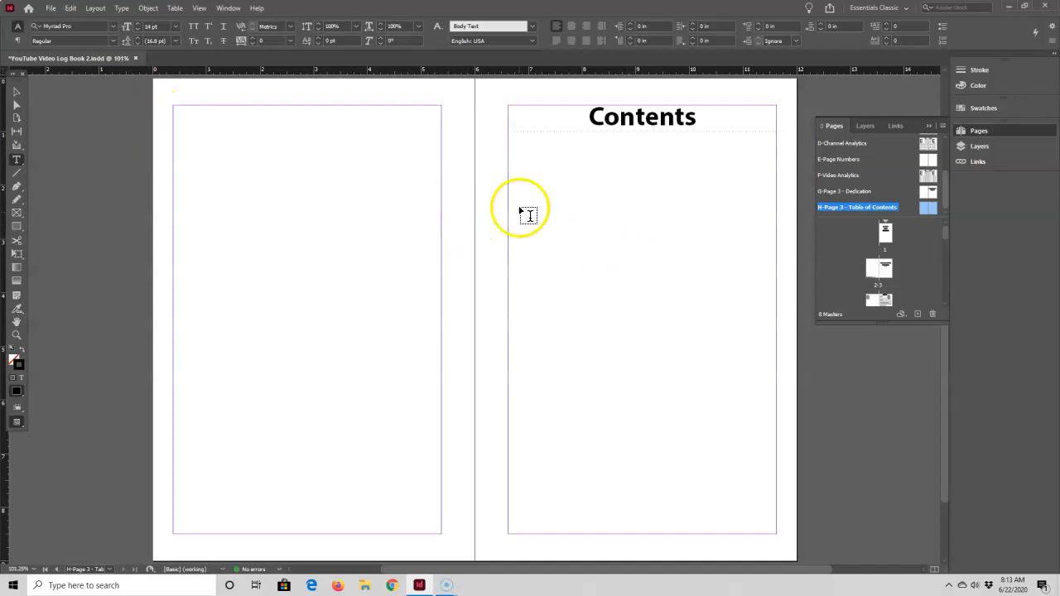
left_click_drag(508, 185, 775, 440)
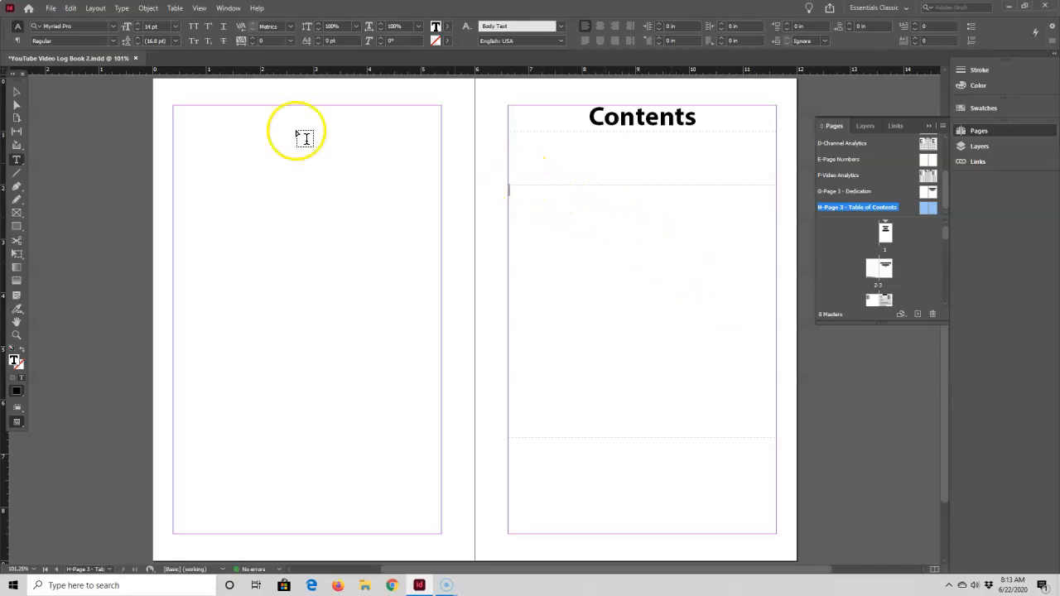
Set the new text frame's width to 4 in and centre the frame between the page margins at X 7.125 in
left_click(17, 92)
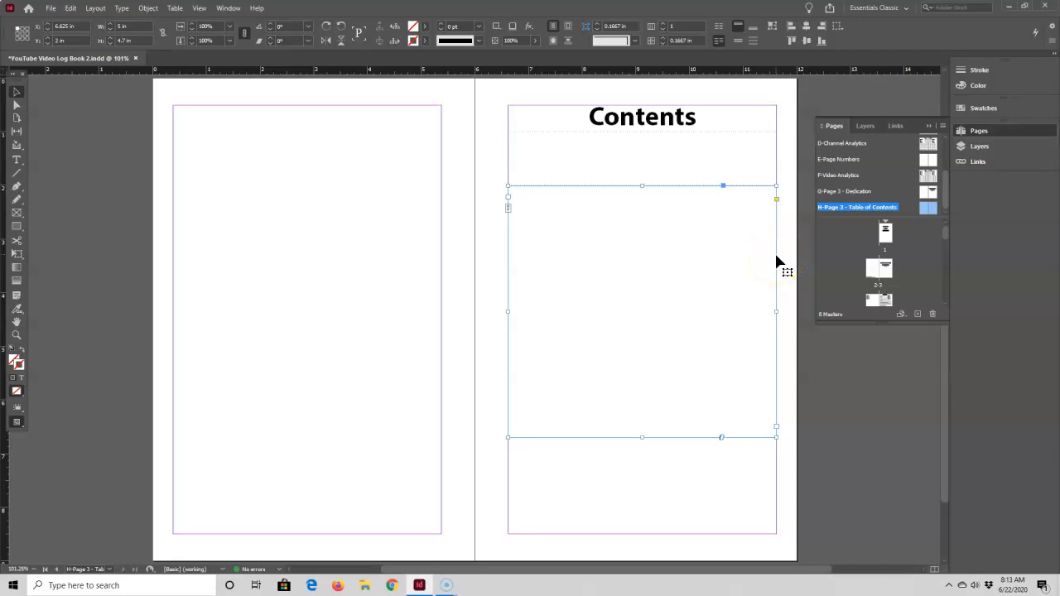
left_click(123, 26)
type("4")
key("Tab")
left_click(33, 66)
left_click_drag(591, 249, 620, 252)
left_click(697, 171)
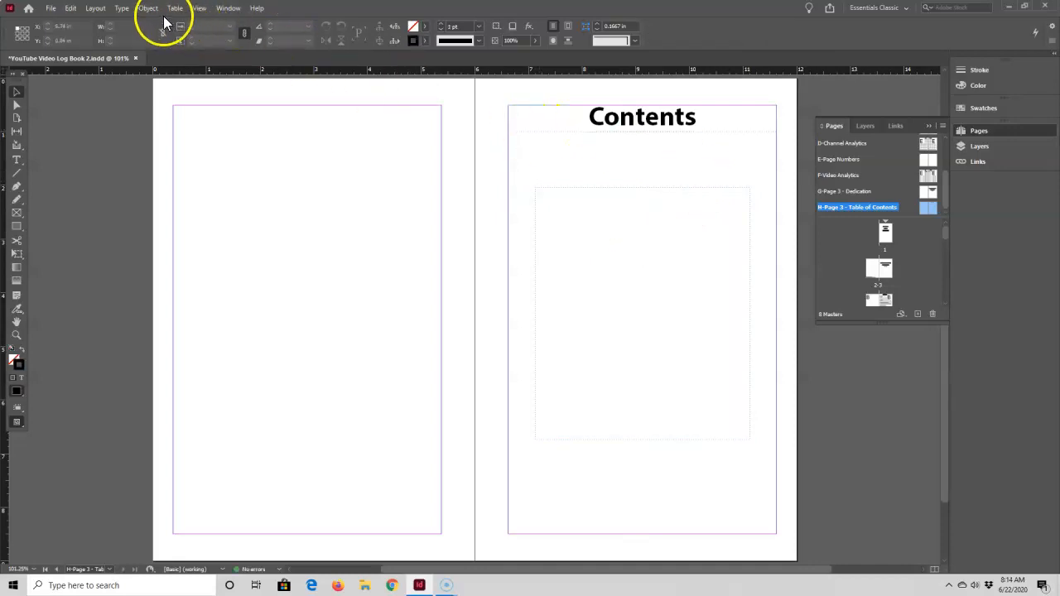
Add a right-justified tab stop at 4 in with a "." leader to the text frame below the Contents heading
left_click(568, 188)
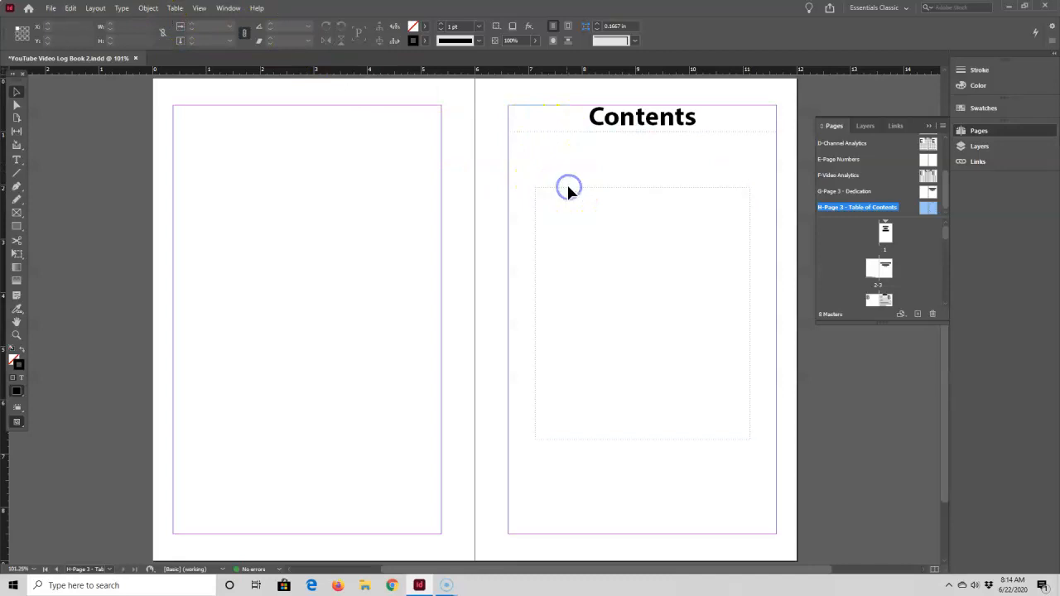
left_click(610, 308)
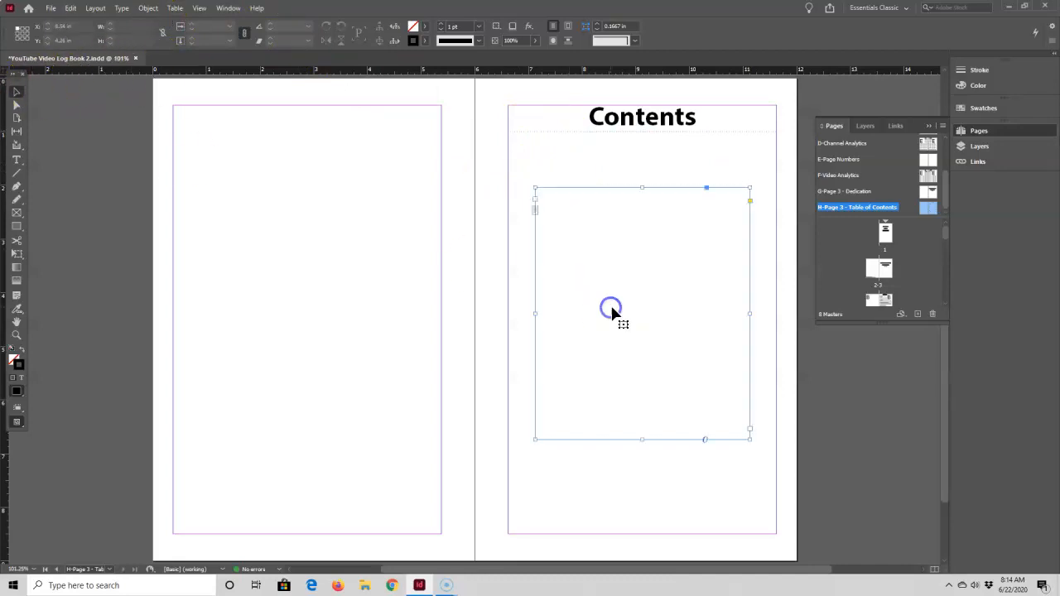
left_click(124, 10)
left_click(137, 72)
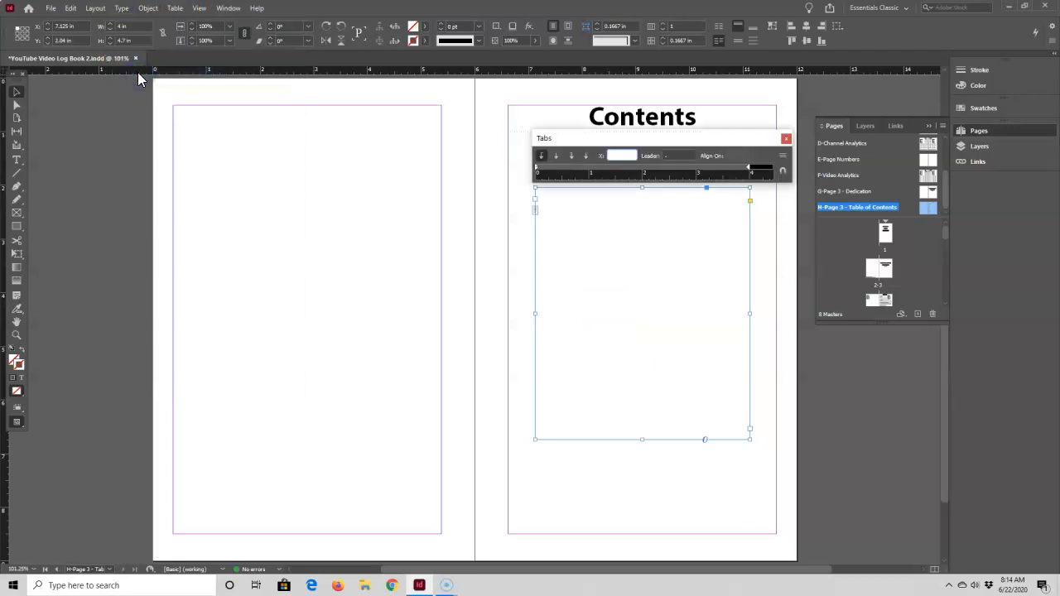
left_click(571, 159)
left_click(572, 159)
left_click(739, 167)
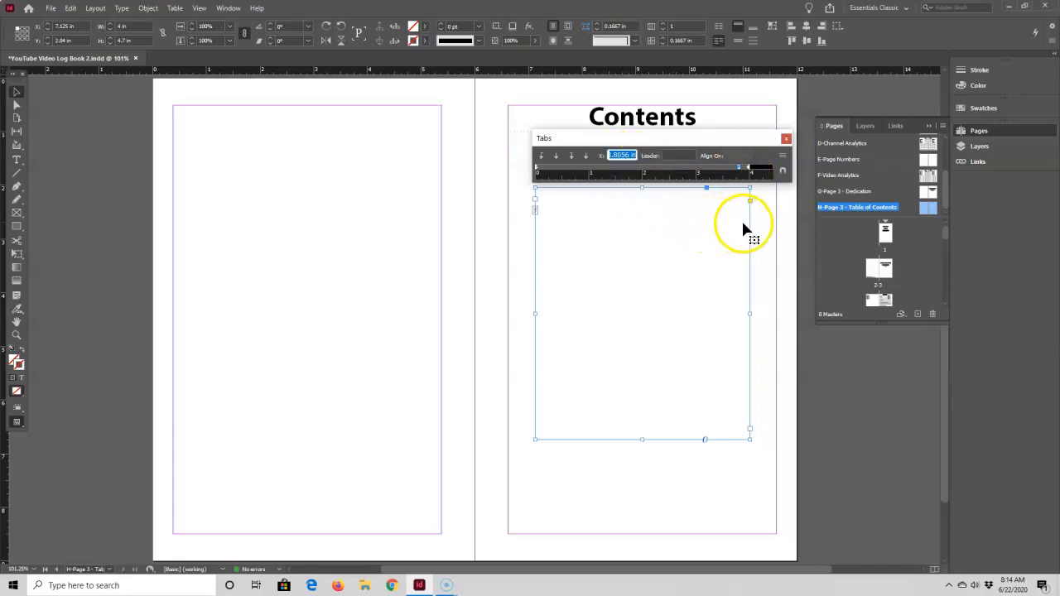
type("4")
key("Tab")
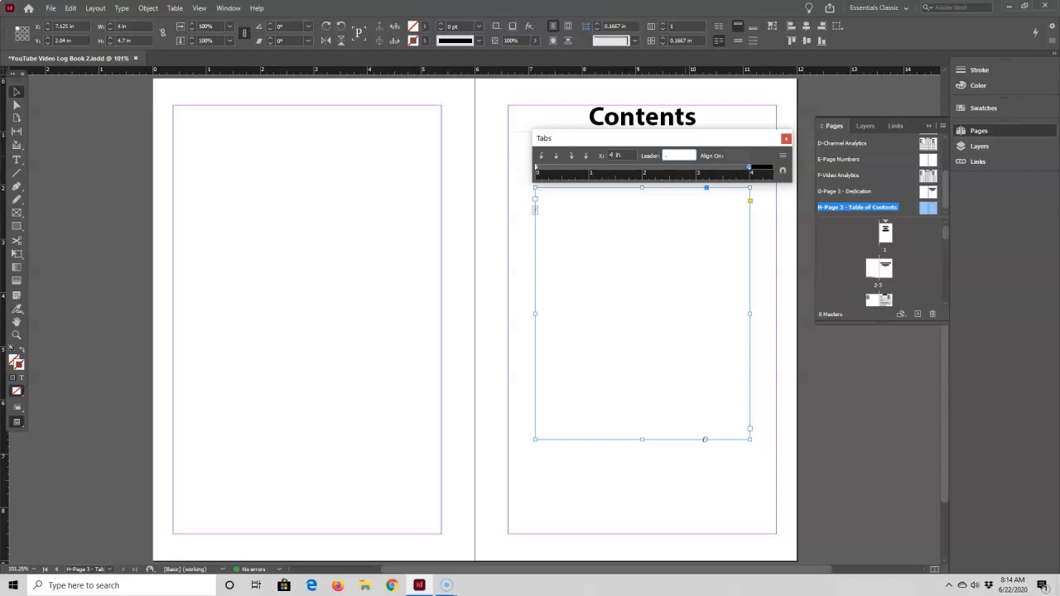
key("Tab")
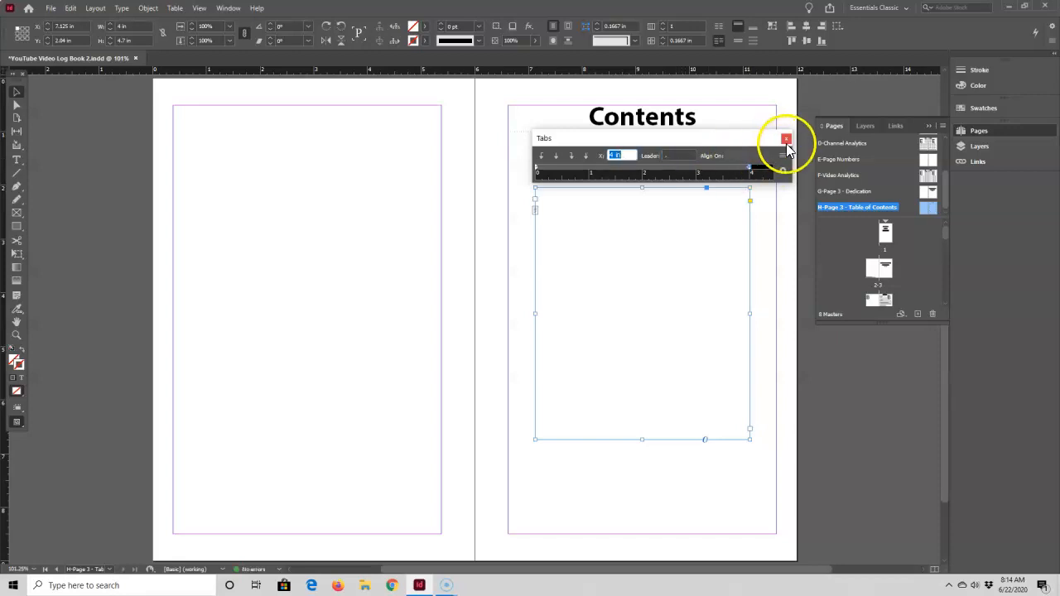
left_click(786, 138)
Look up the My Channel page and enter "My Channel" with tabbed page number 5 as the first line of the contents frame
left_click(540, 197)
left_click(540, 197)
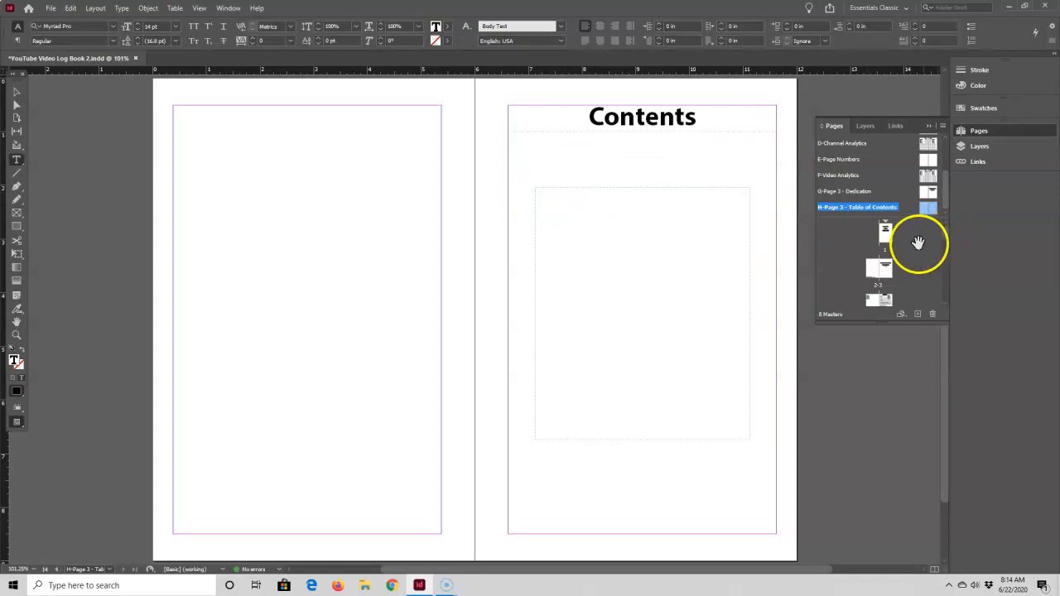
scroll(902, 253, "down", 1)
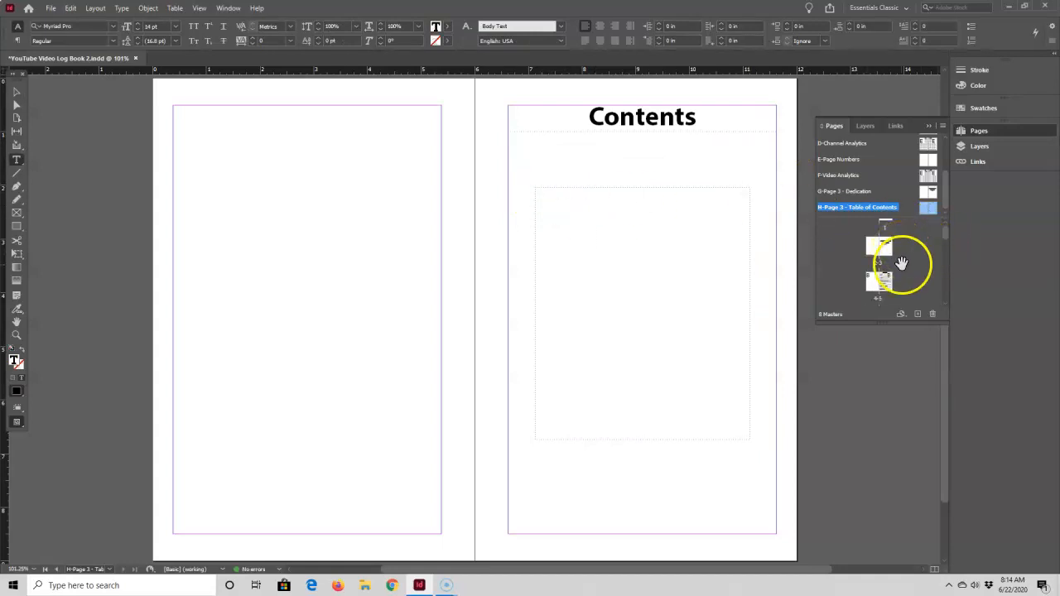
left_click_drag(875, 282, 873, 281)
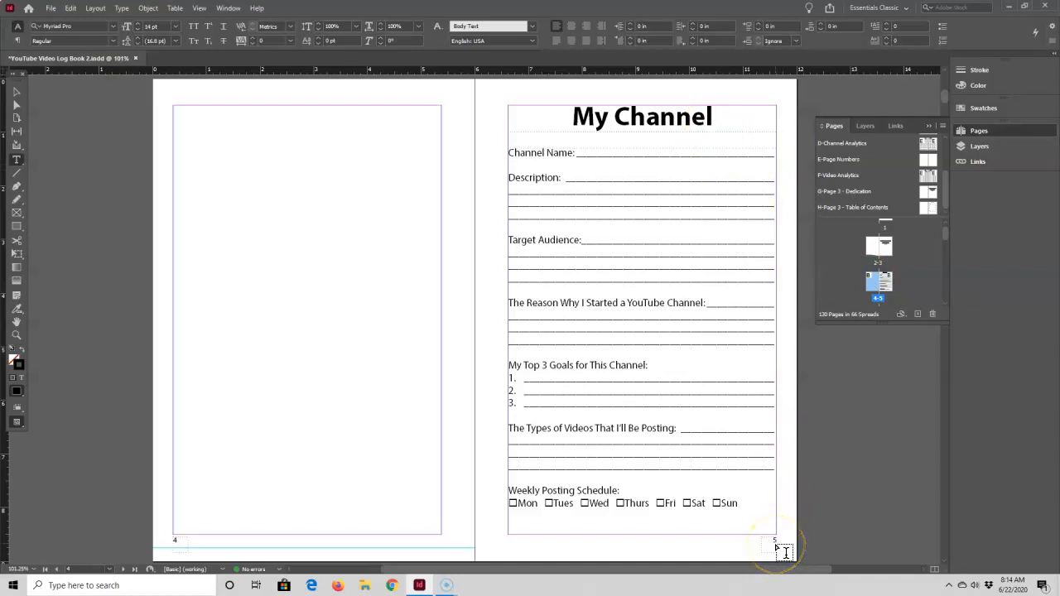
left_click(925, 208)
left_click(924, 207)
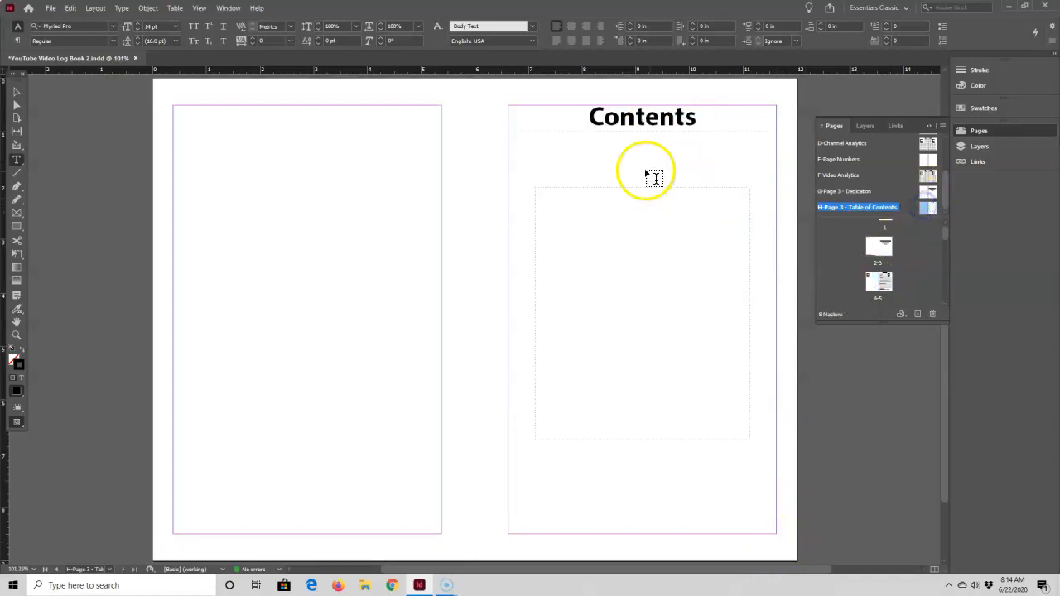
left_click(572, 194)
type("My Chann")
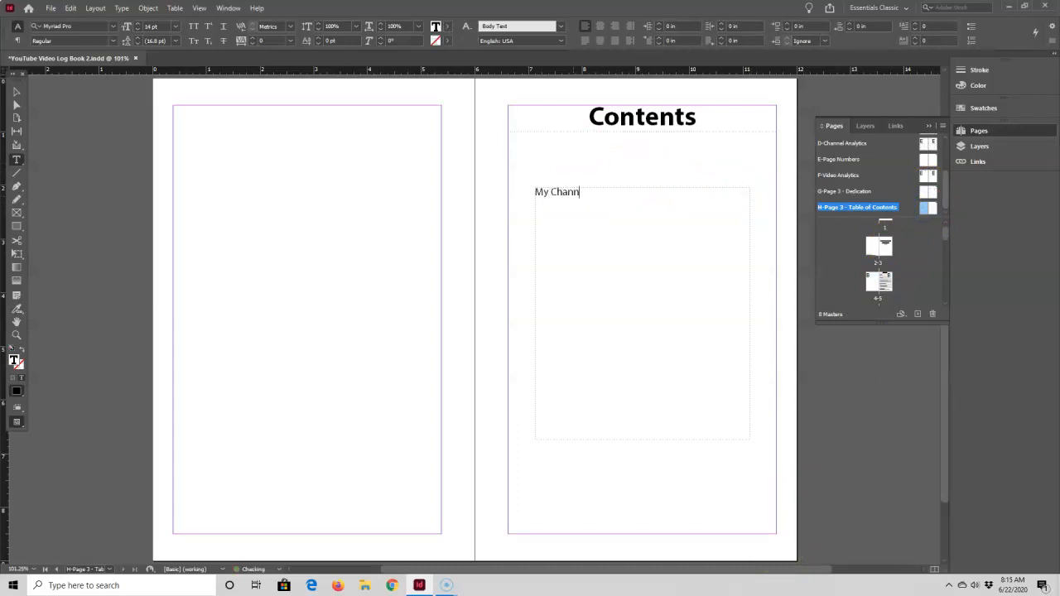
type("el")
key("Tab")
Look up the first Channel Analytics page and add the line "Channel Analytics" with tabbed page number 7 below My Channel
scroll(912, 261, "down", 1)
scroll(911, 261, "down", 1)
double_click(876, 286)
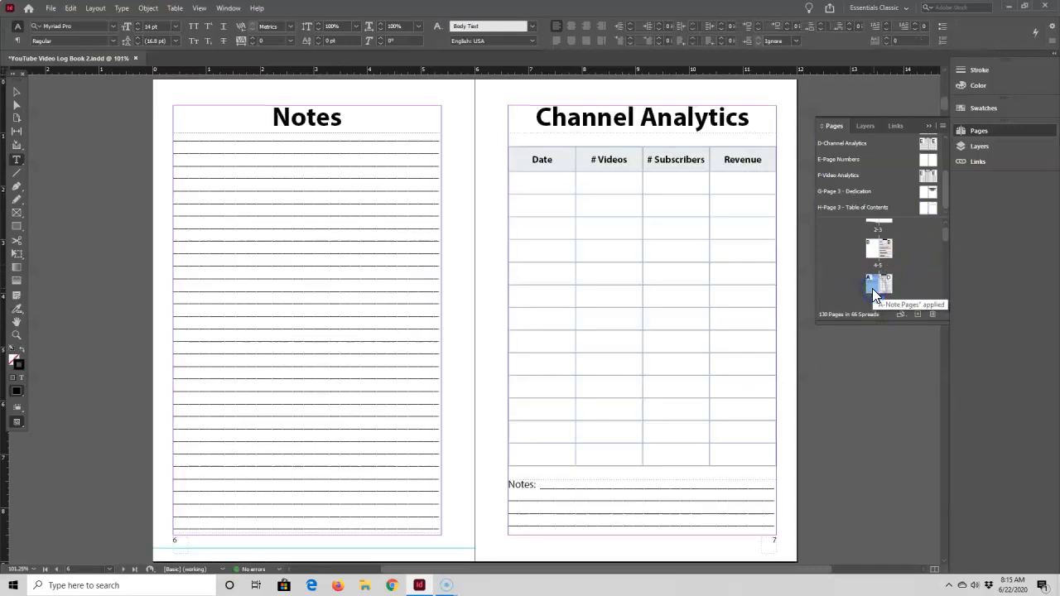
left_click(884, 290)
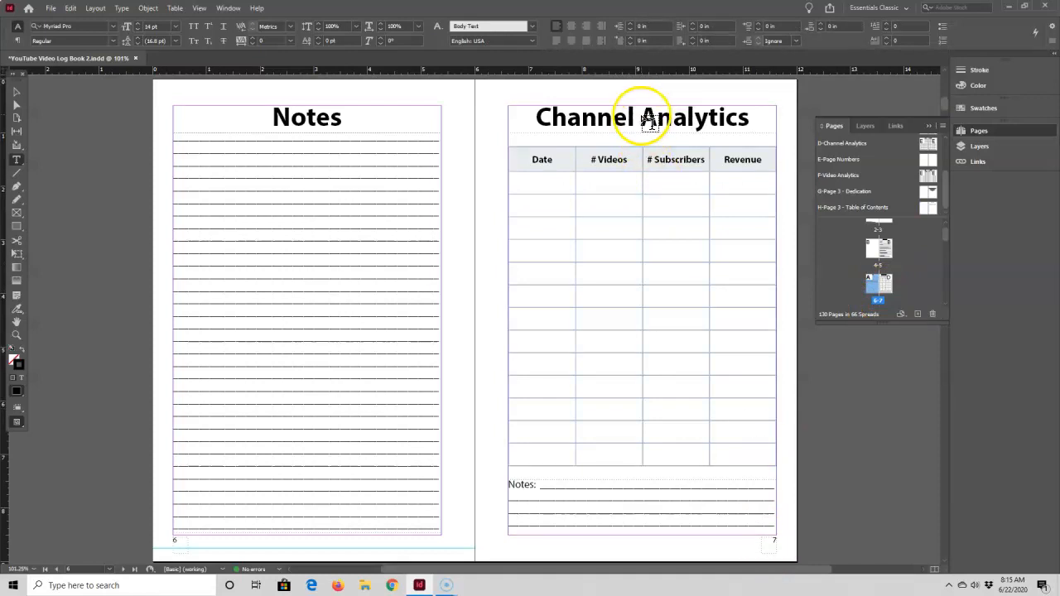
double_click(924, 207)
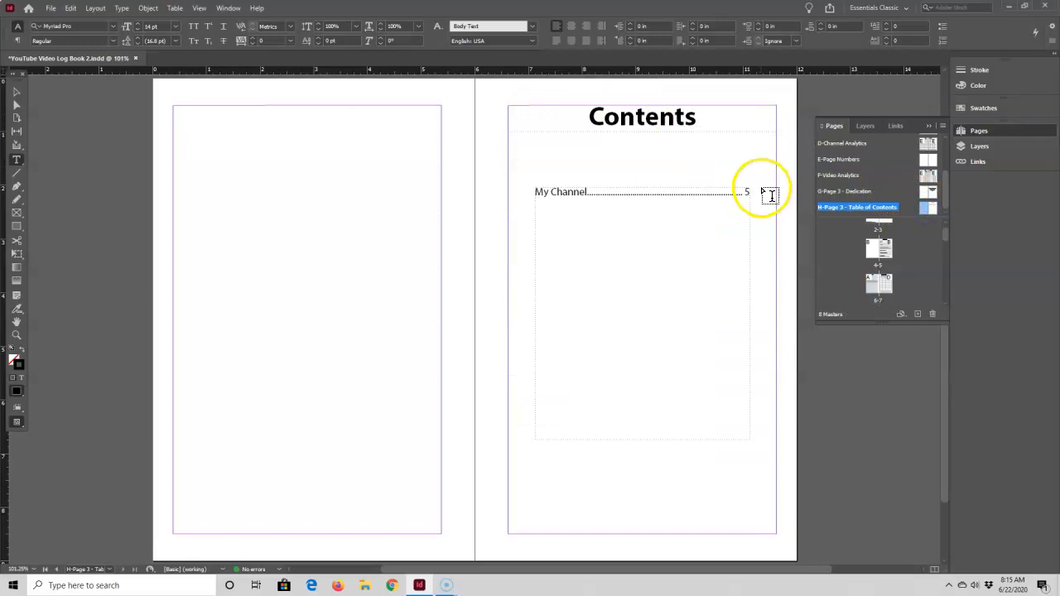
left_click(749, 191)
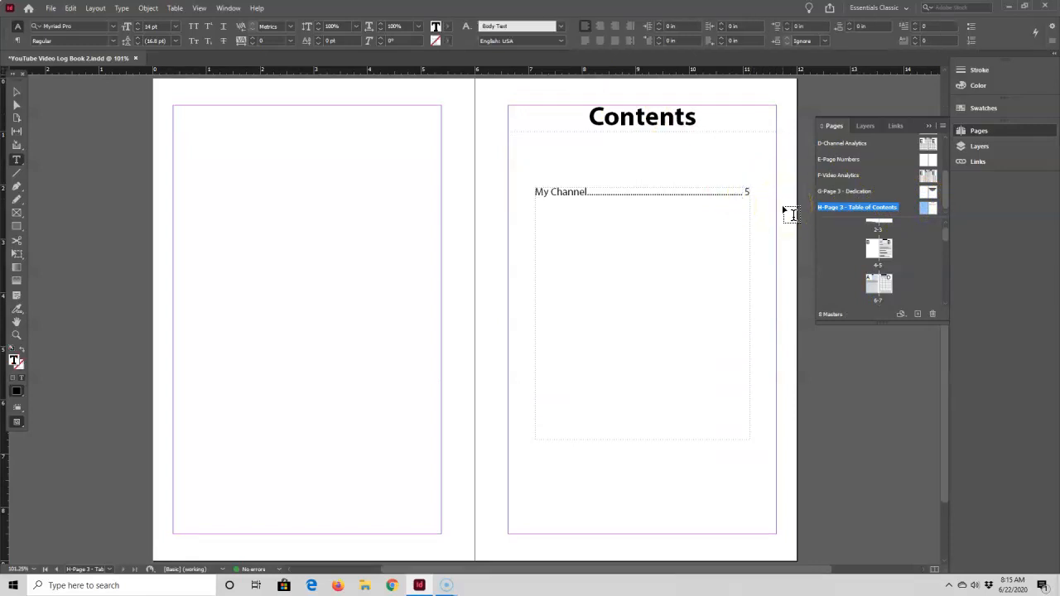
key("Return")
type("Channel Anal")
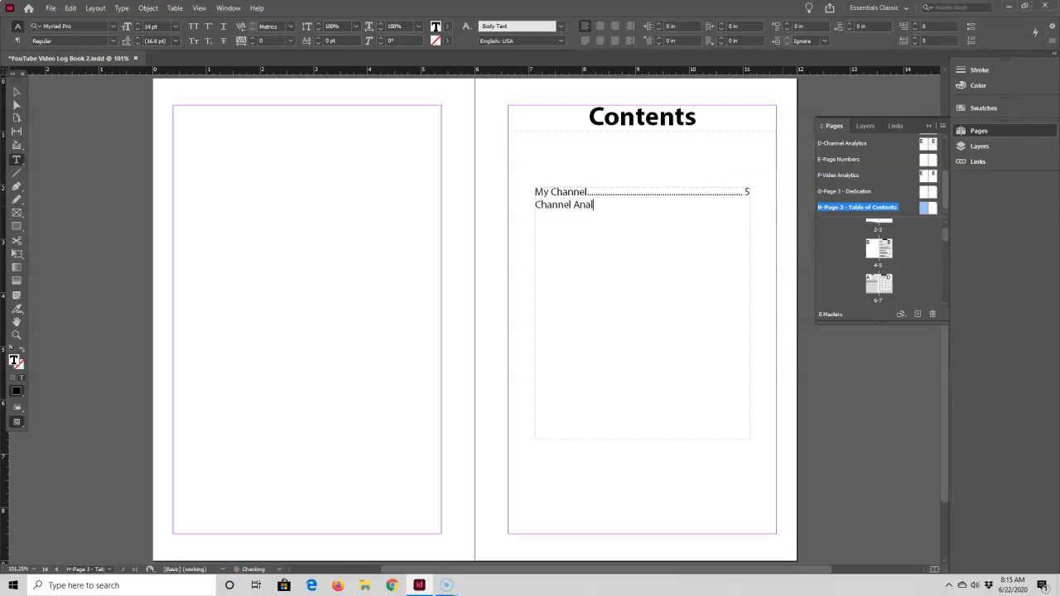
type("ytics")
key("Tab")
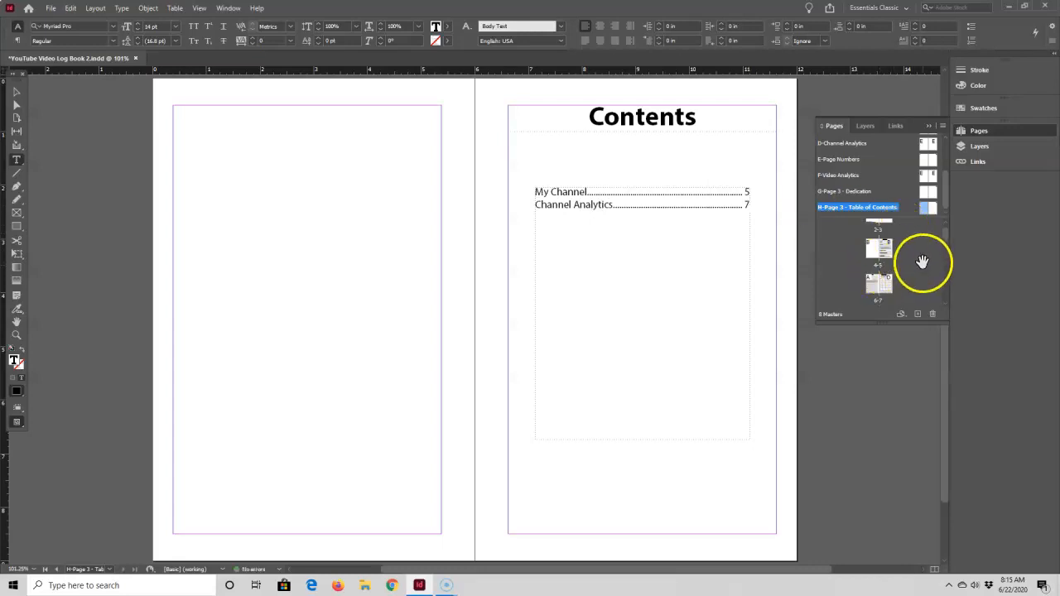
Look up the first Video Analytics page and add the contents line "Video Analytics" with tabbed page number 15 below Channel Analytics
scroll(921, 263, "down", 1)
scroll(891, 279, "down", 4)
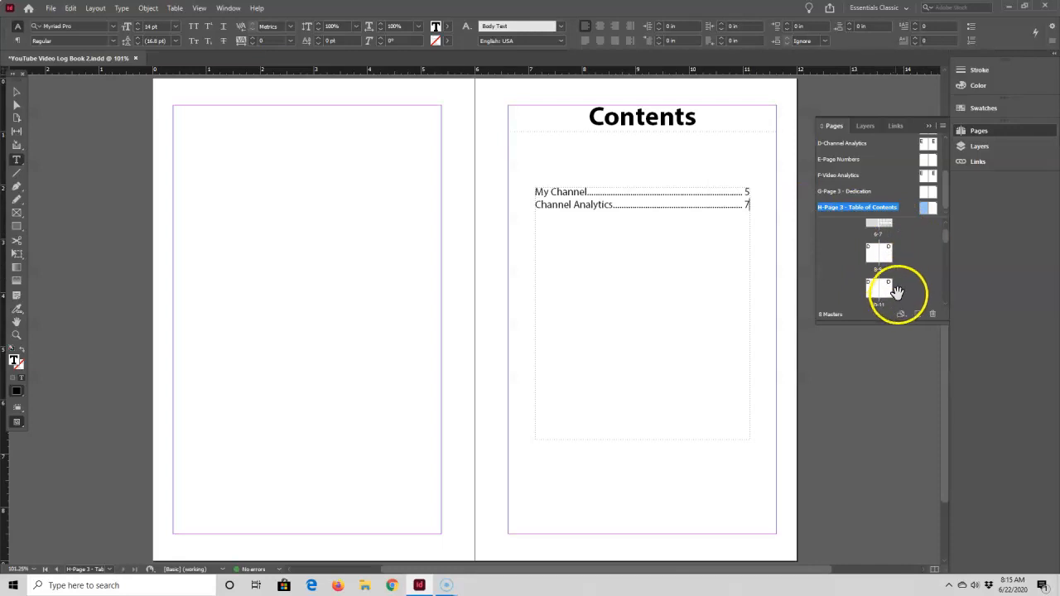
double_click(876, 292)
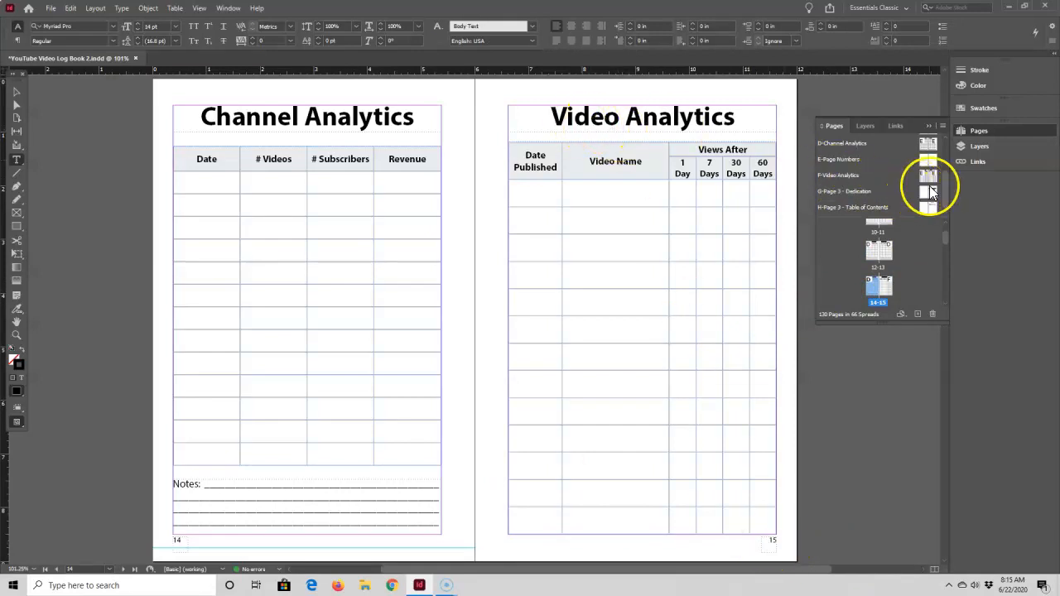
double_click(925, 207)
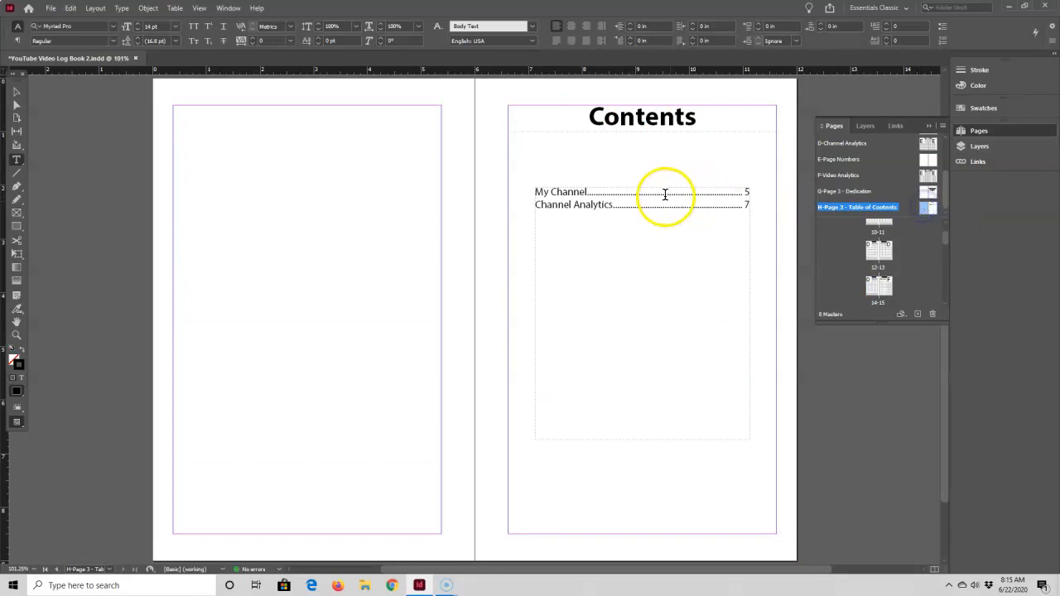
left_click(750, 205)
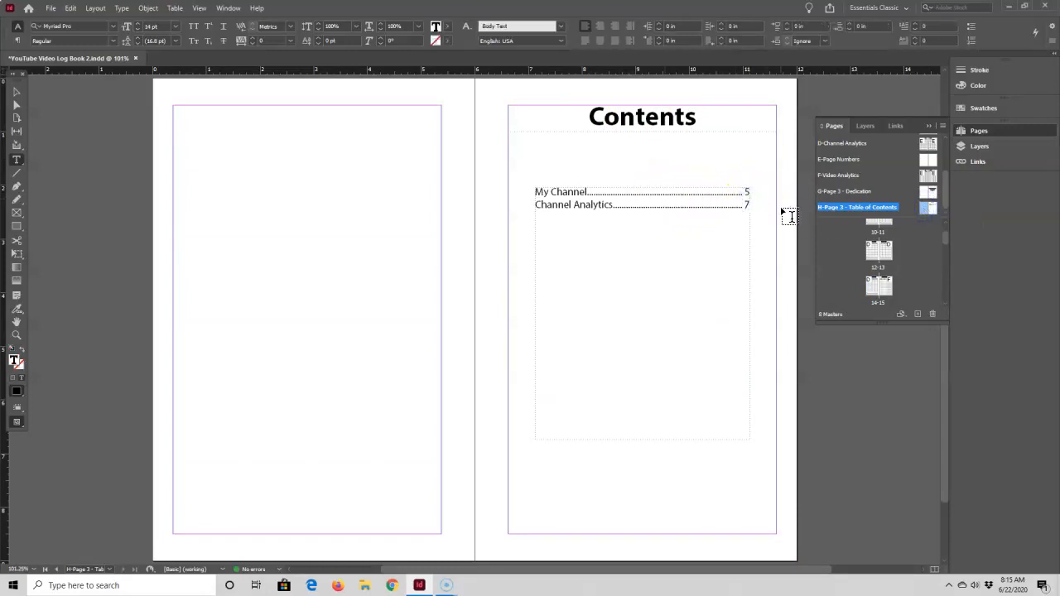
type("V")
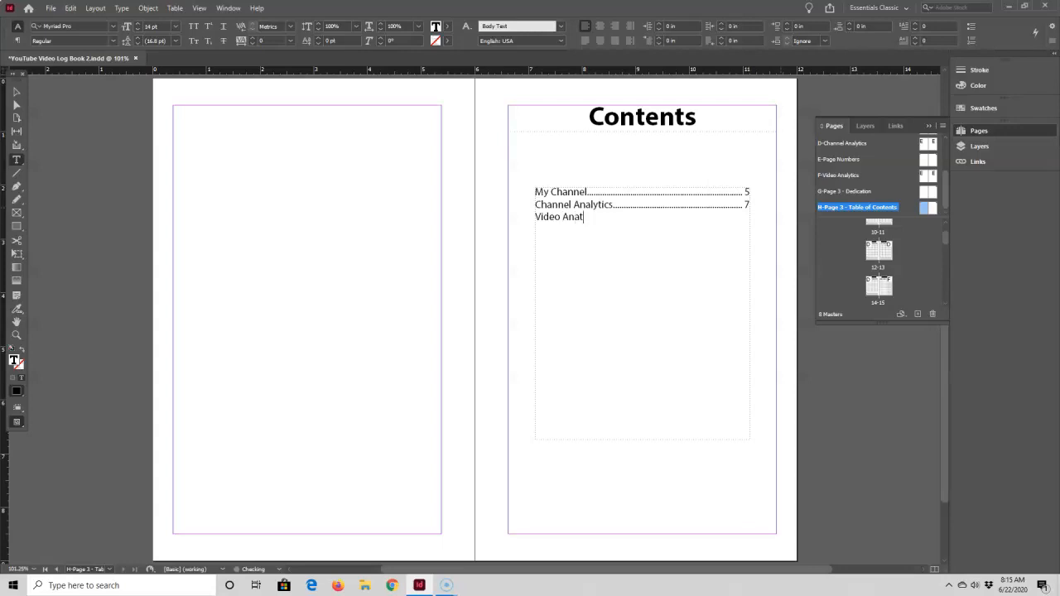
type("ideo Analytics")
key("Tab")
Look up the first My Videos page and add the contents line "My Videos" with tabbed page number 23 below Video Analytics
scroll(910, 256, "down", 2)
scroll(902, 279, "down", 3)
left_click(876, 290)
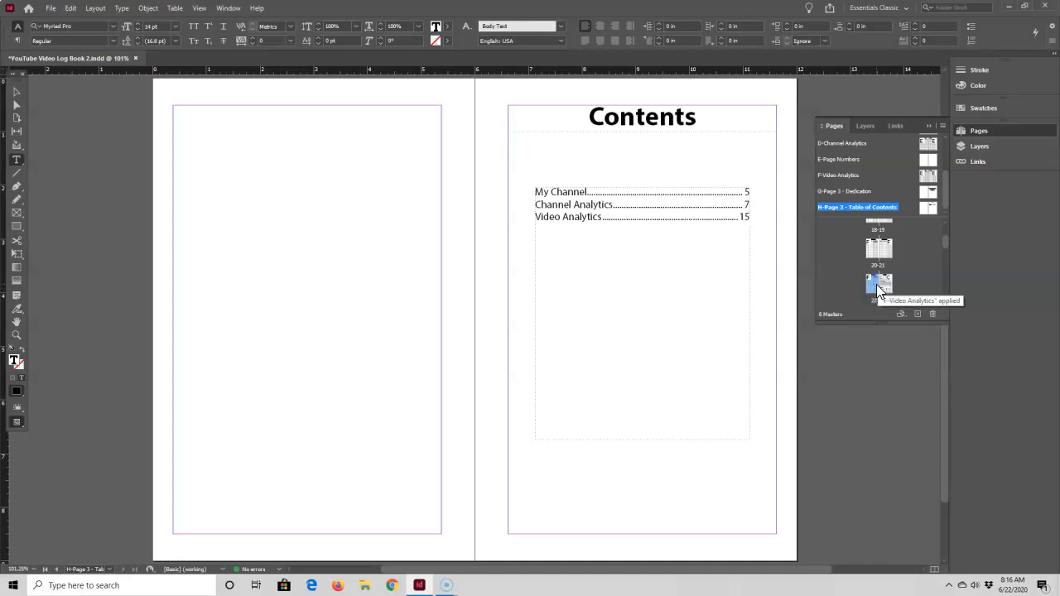
double_click(878, 290)
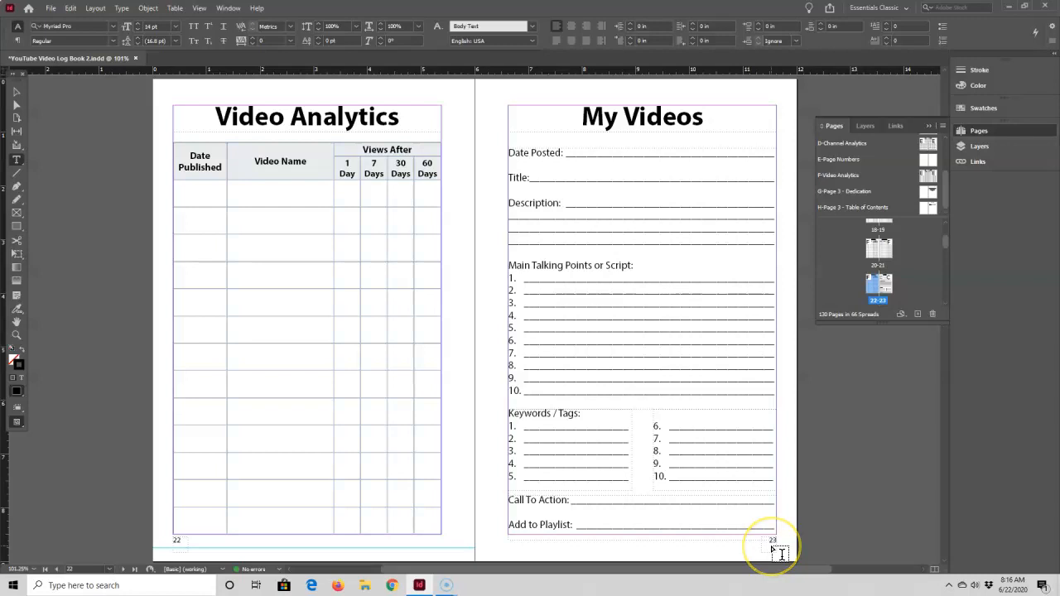
left_click(921, 208)
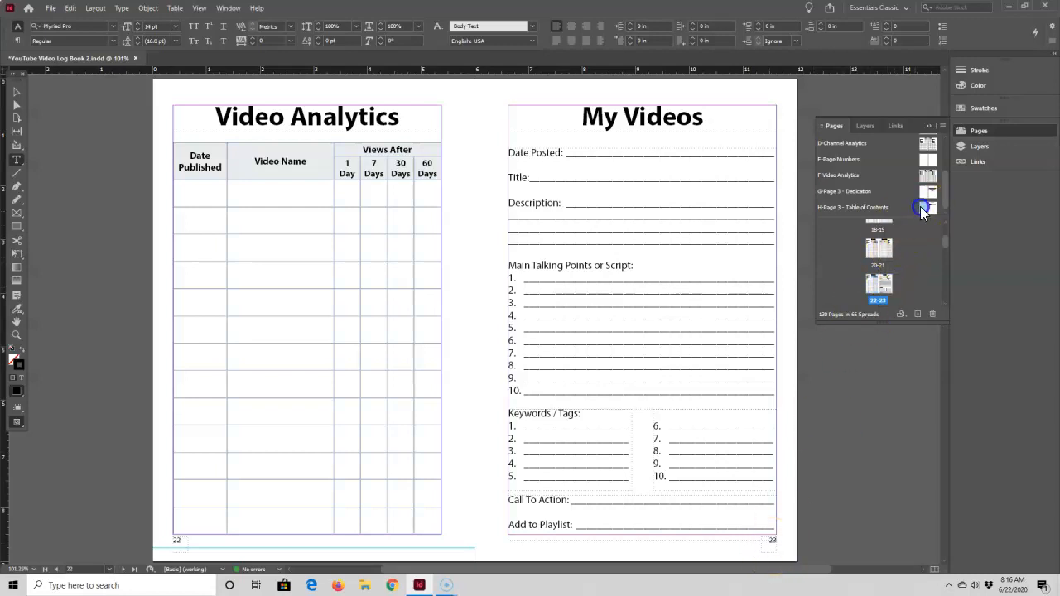
left_click(921, 207)
left_click(748, 217)
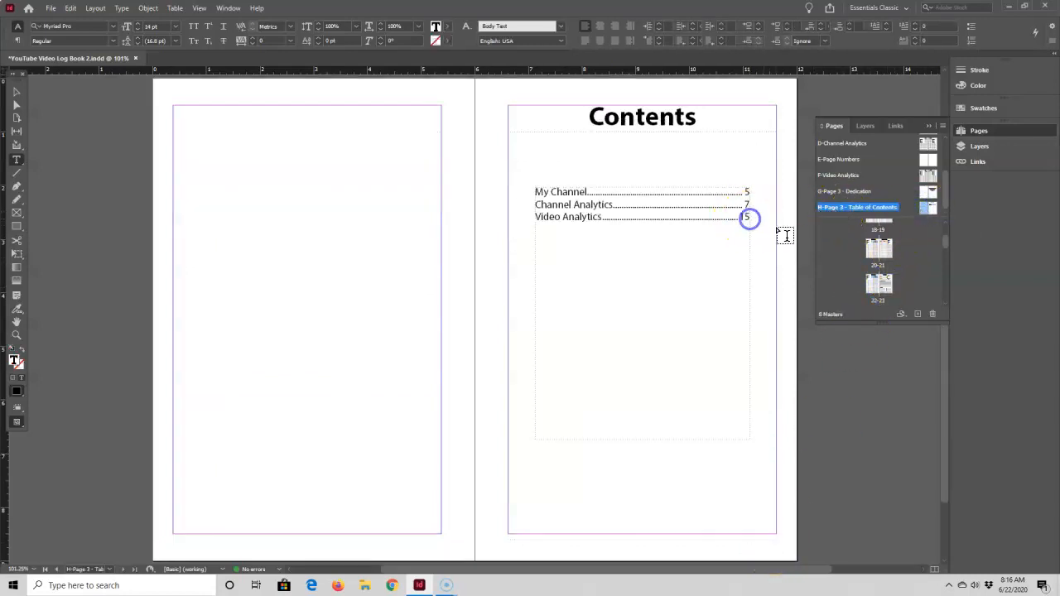
type("My ")
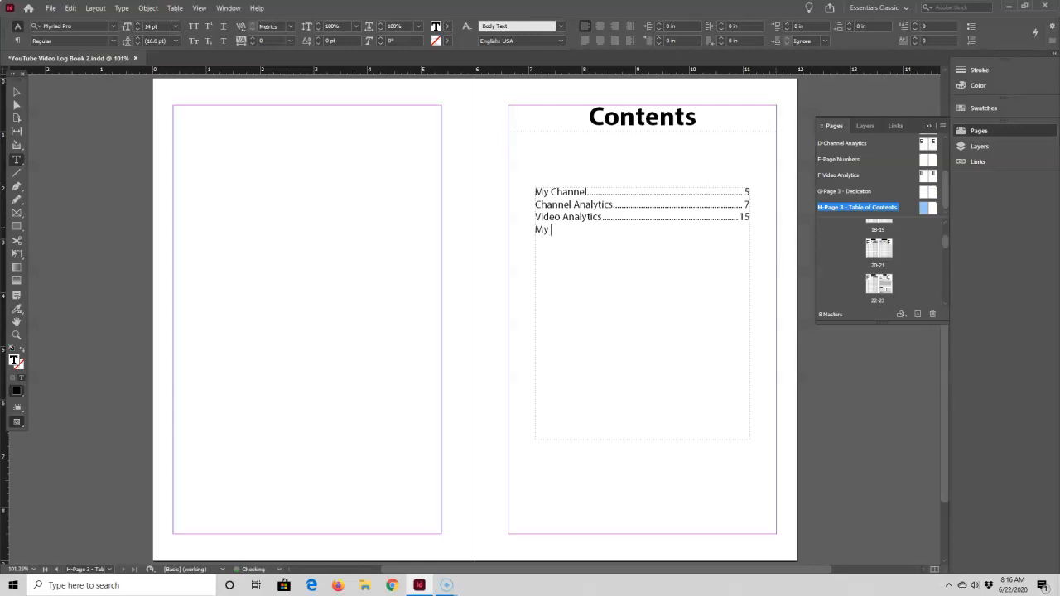
type("Videos")
key("Tab")
Look up where the Notes pages at the end of the book start and add "Notes" with tabbed page number 127 below My Videos
scroll(886, 256, "down", 3)
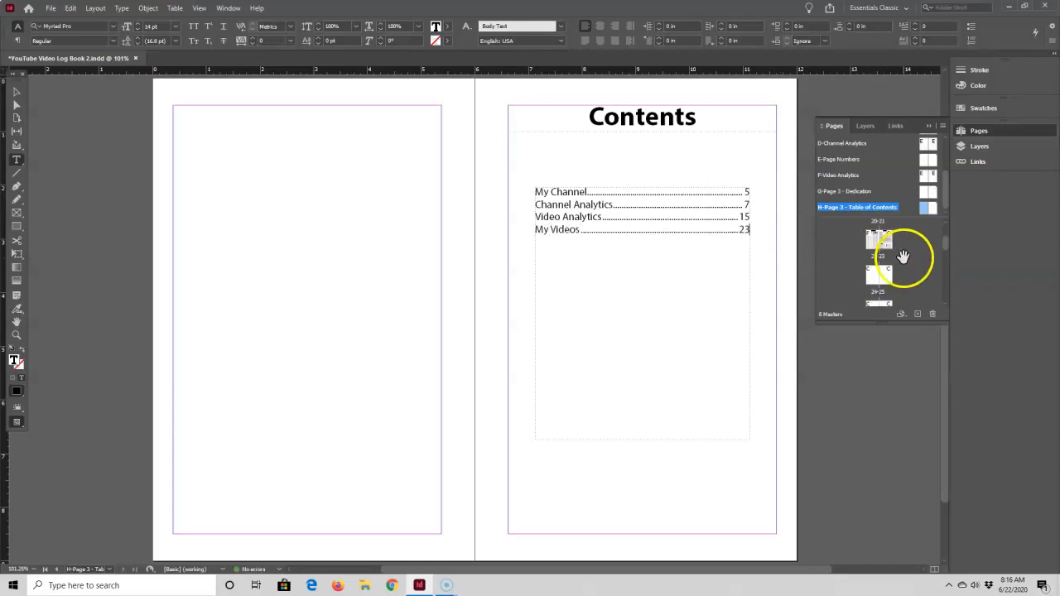
left_click_drag(949, 244, 950, 294)
scroll(919, 274, "up", 2)
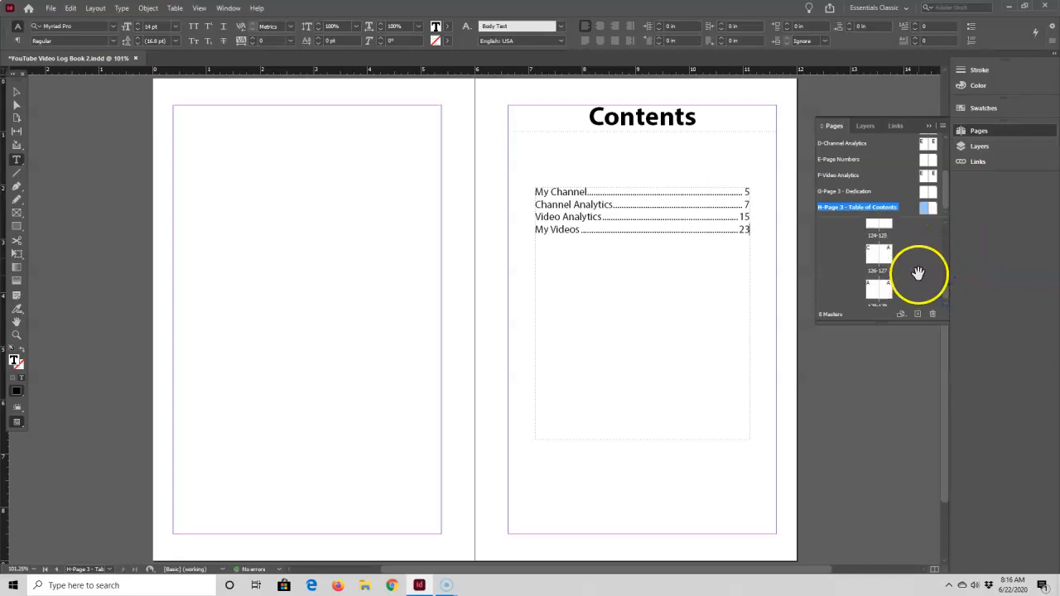
double_click(877, 256)
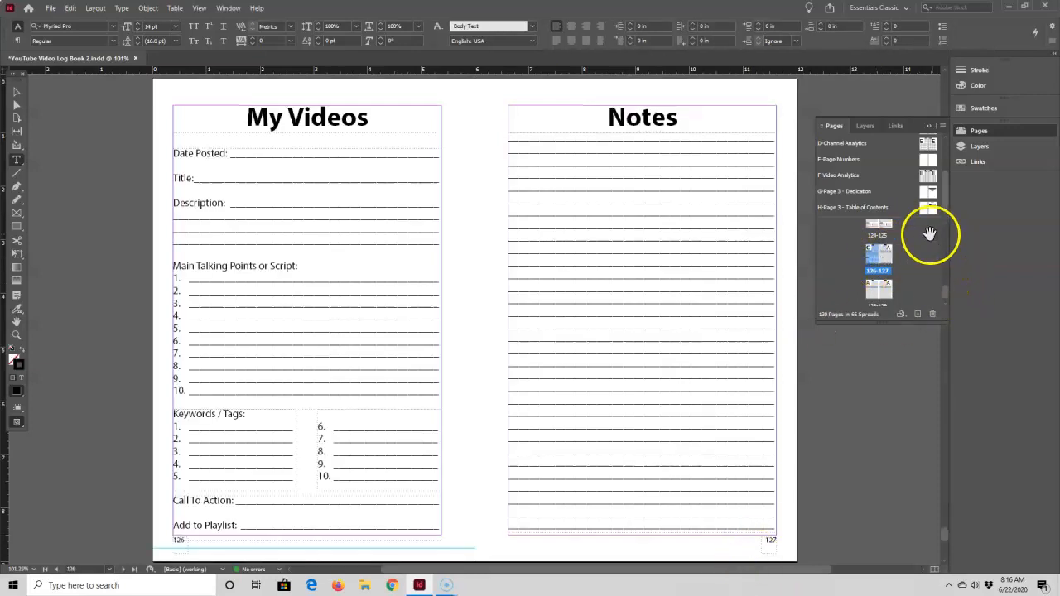
double_click(925, 207)
left_click(746, 228)
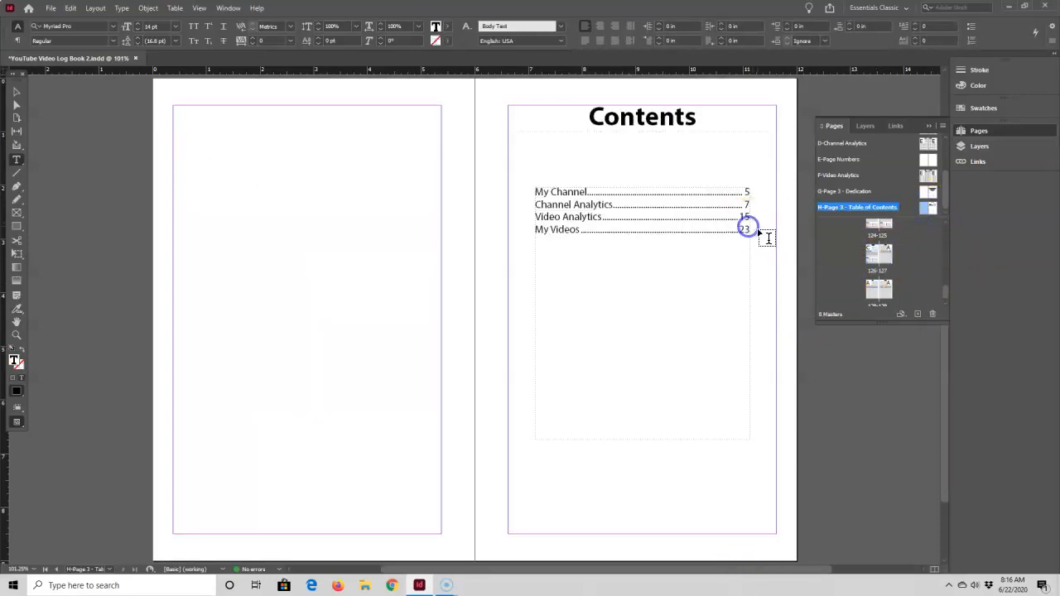
type("Notes")
key("Tab")
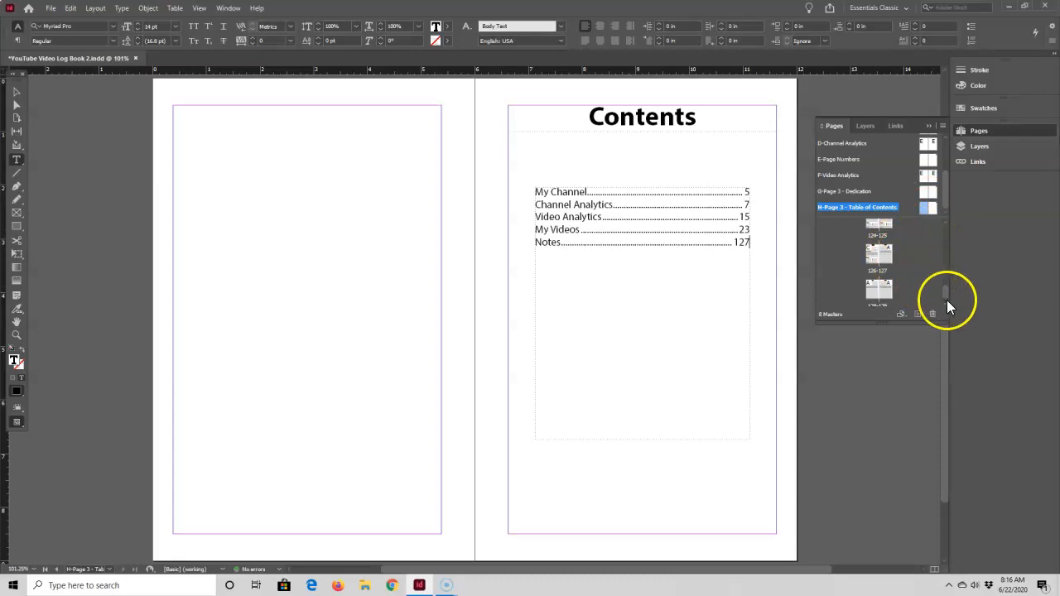
Check the Notes page before Channel Analytics and insert the line "Notes" with tabbed page number 6 between My Channel and Channel Analytics
left_click_drag(944, 293, 945, 232)
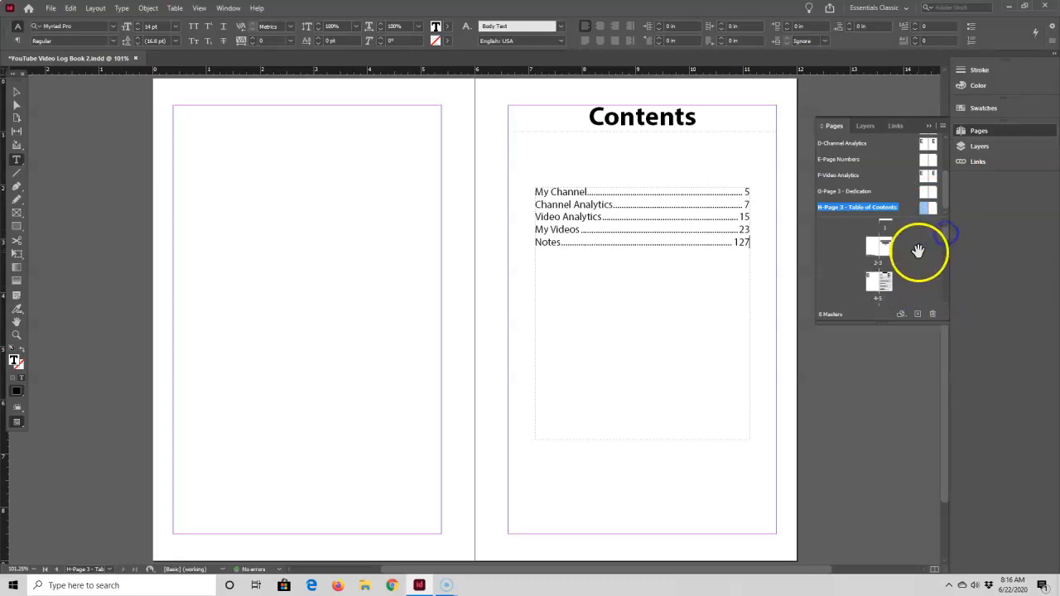
scroll(917, 261, "down", 2)
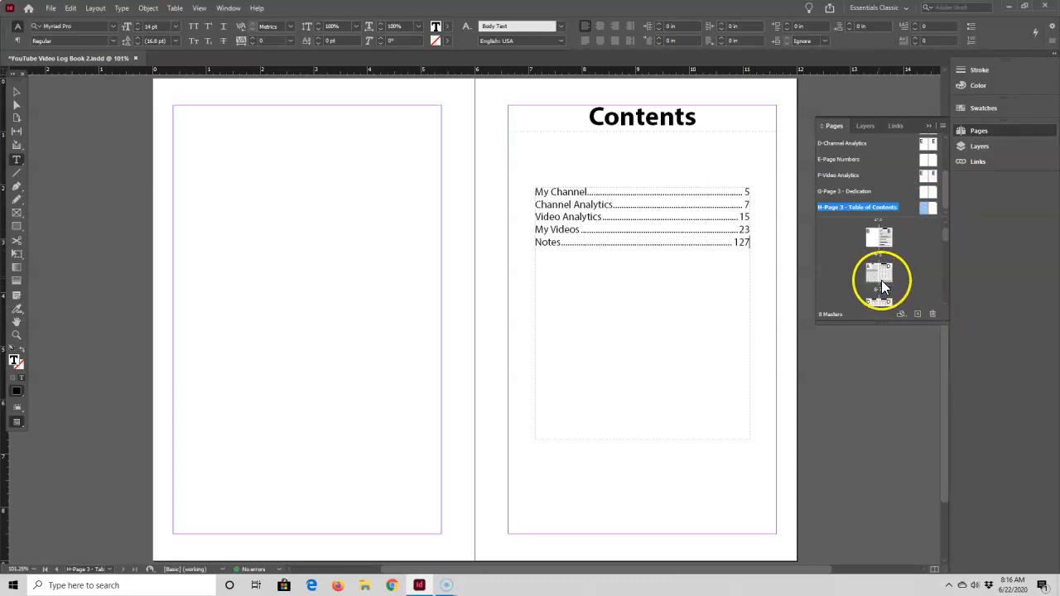
double_click(870, 276)
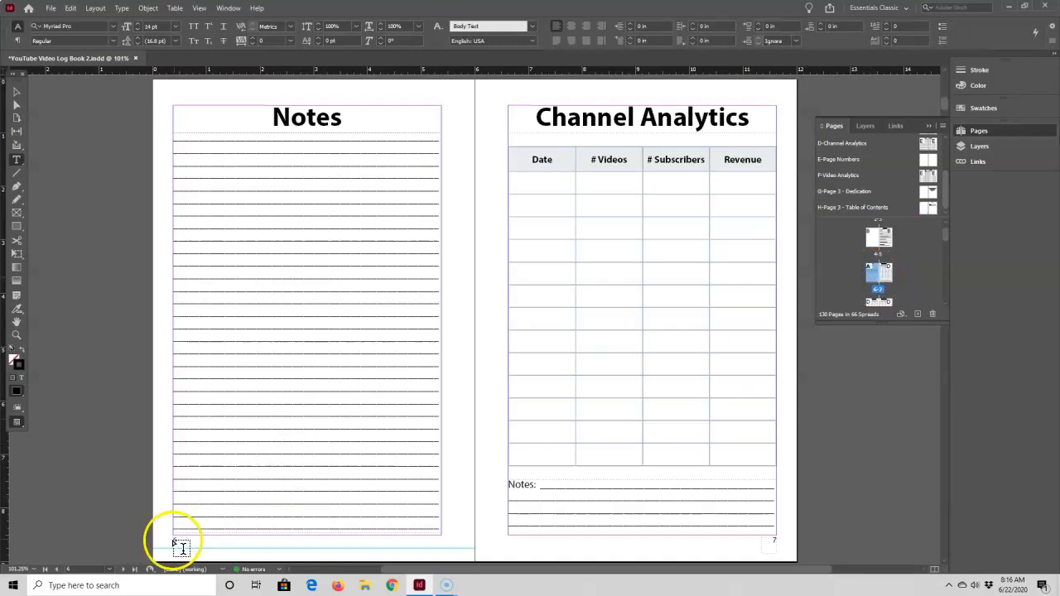
double_click(925, 212)
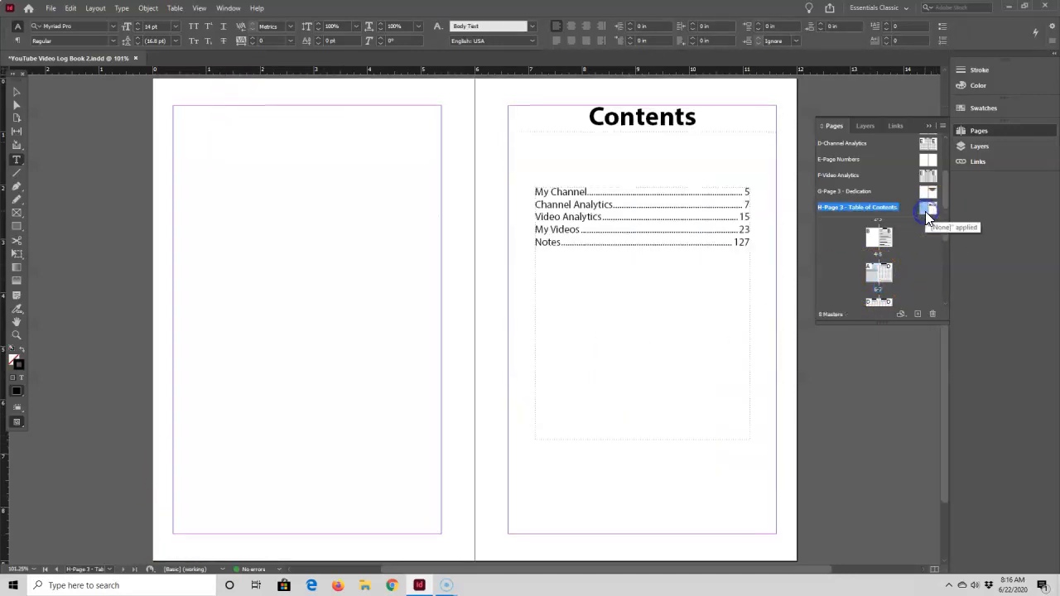
left_click(747, 196)
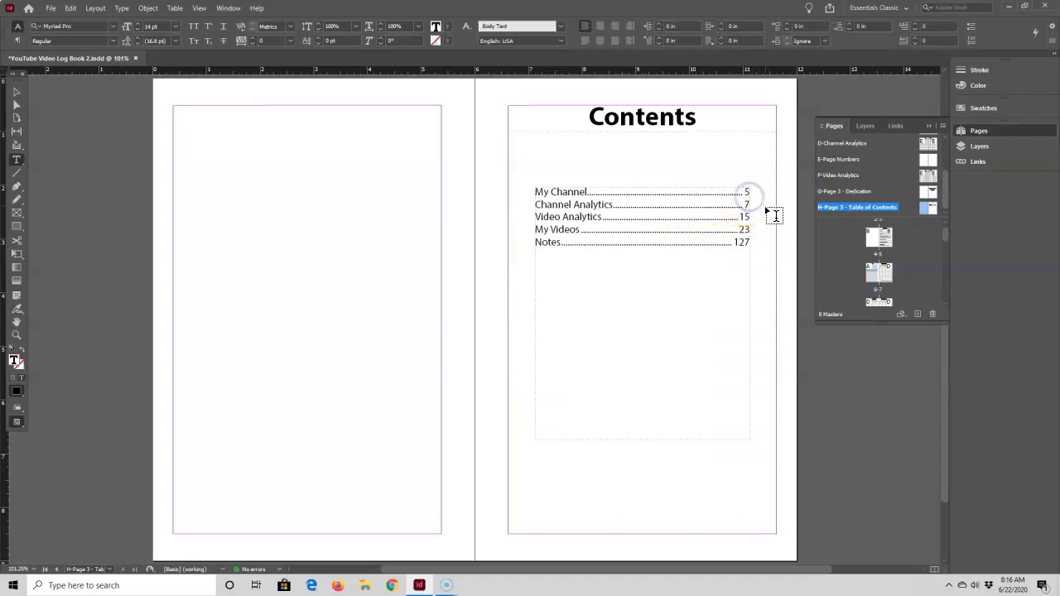
key("Return")
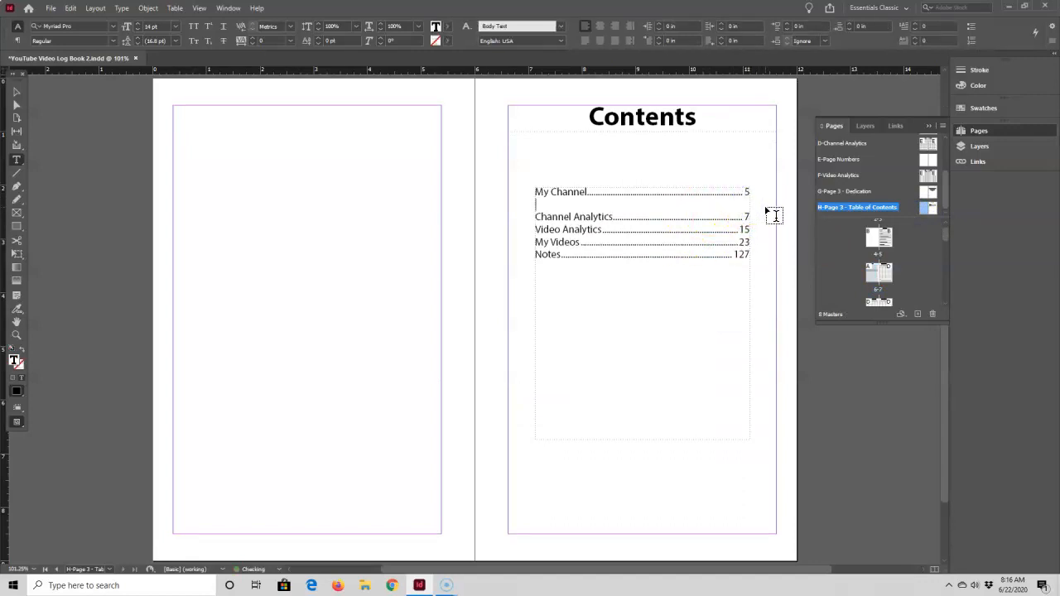
type("Notes")
key("Tab")
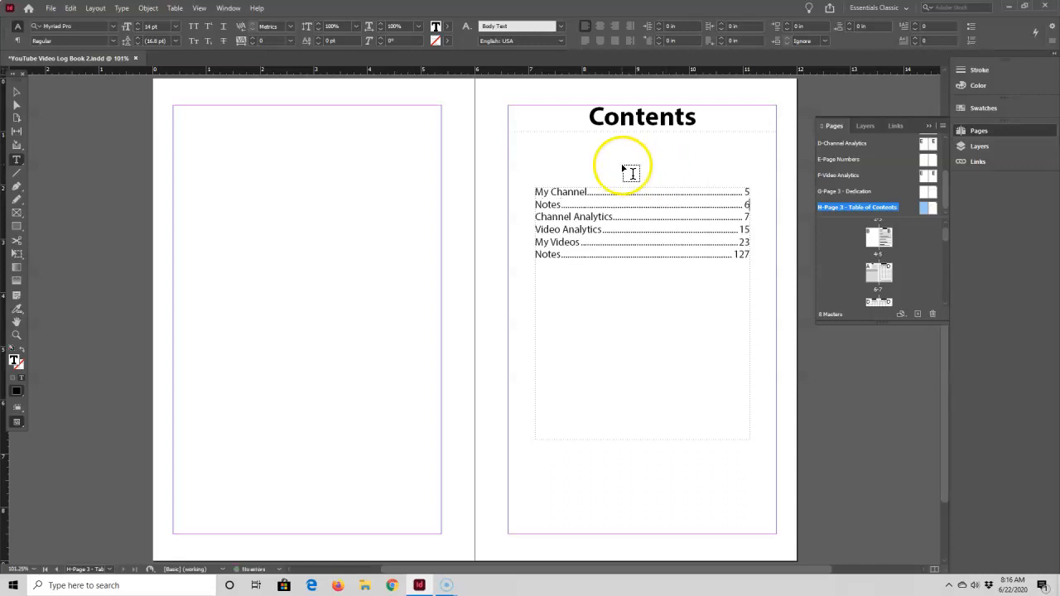
Preview the contents master spread without guides and frame edges
left_click(621, 165)
left_click(17, 92)
left_click_drag(545, 171, 540, 198)
double_click(540, 199)
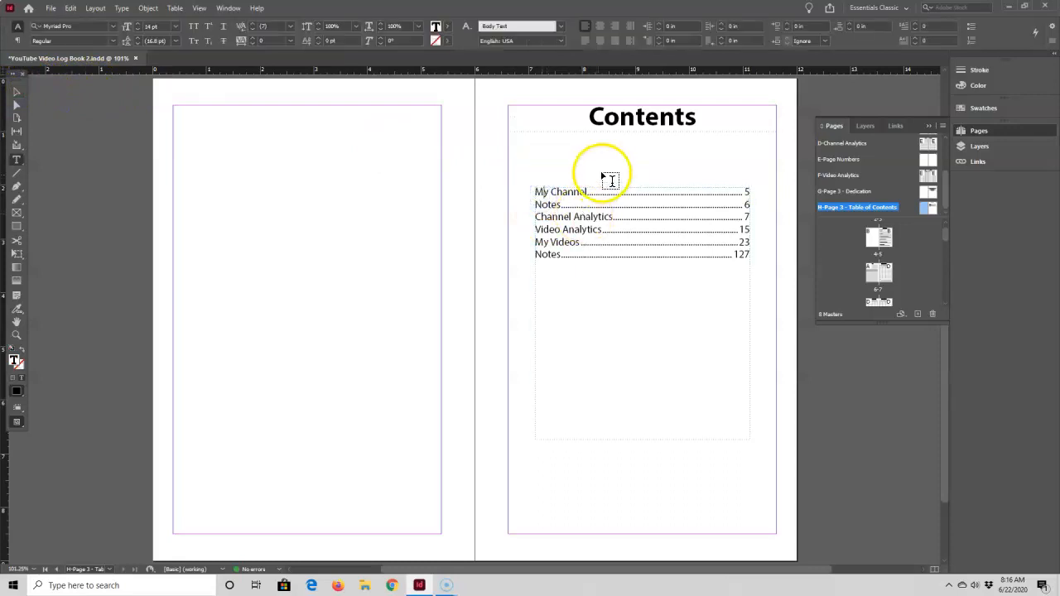
key("Escape")
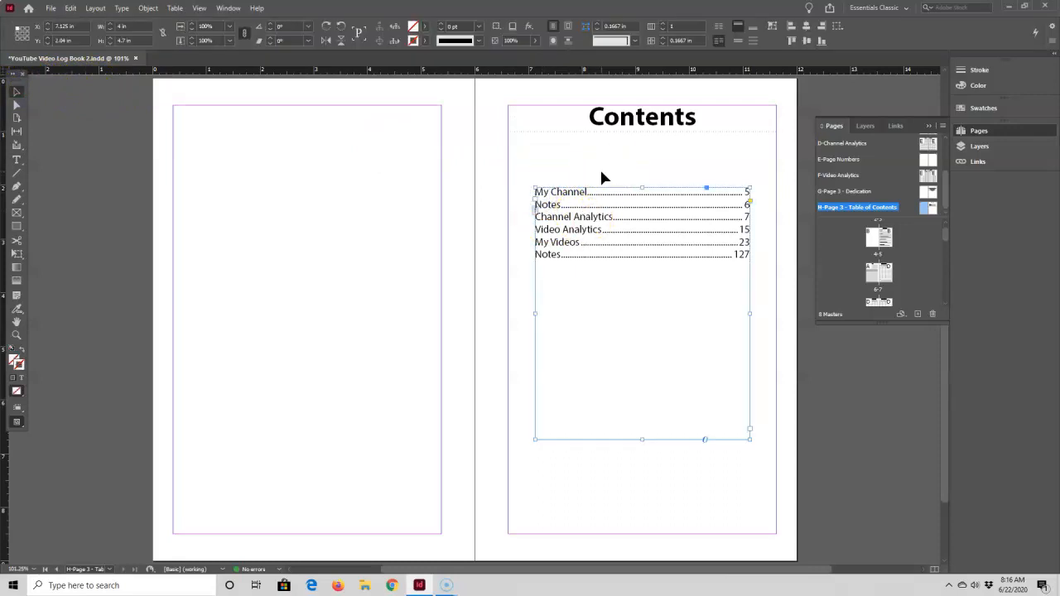
key("w")
left_click(623, 157)
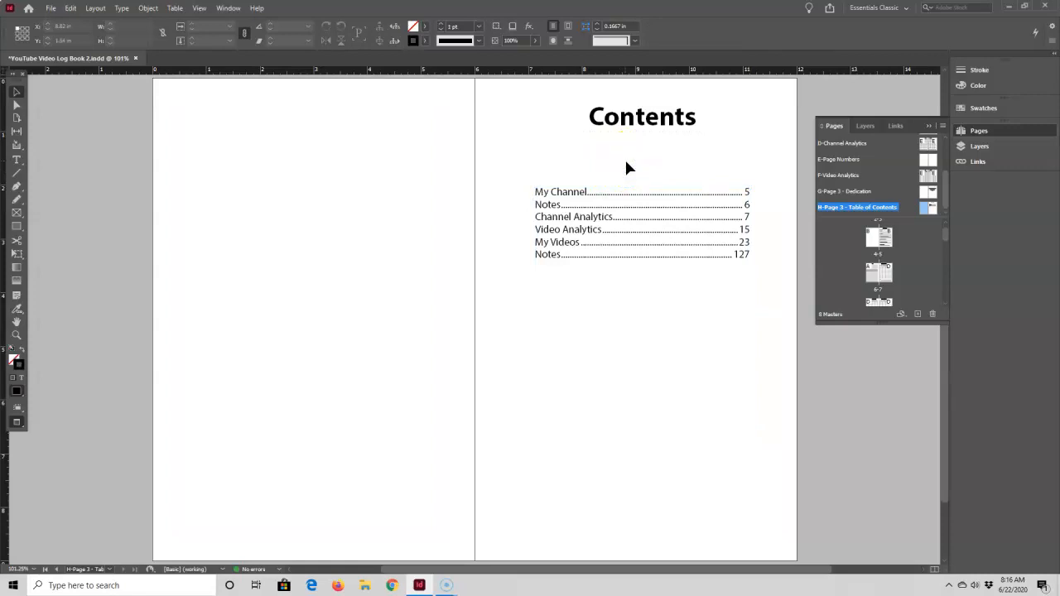
left_click(638, 213)
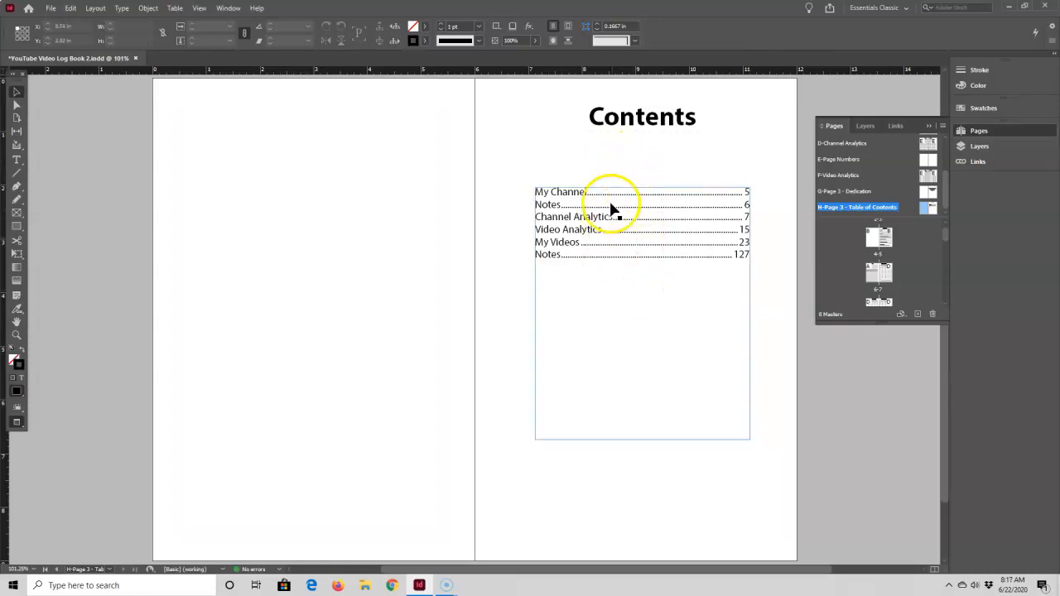
Insert a blank line between each of the contents entries, from My Channel down to the last Notes line
double_click(540, 201)
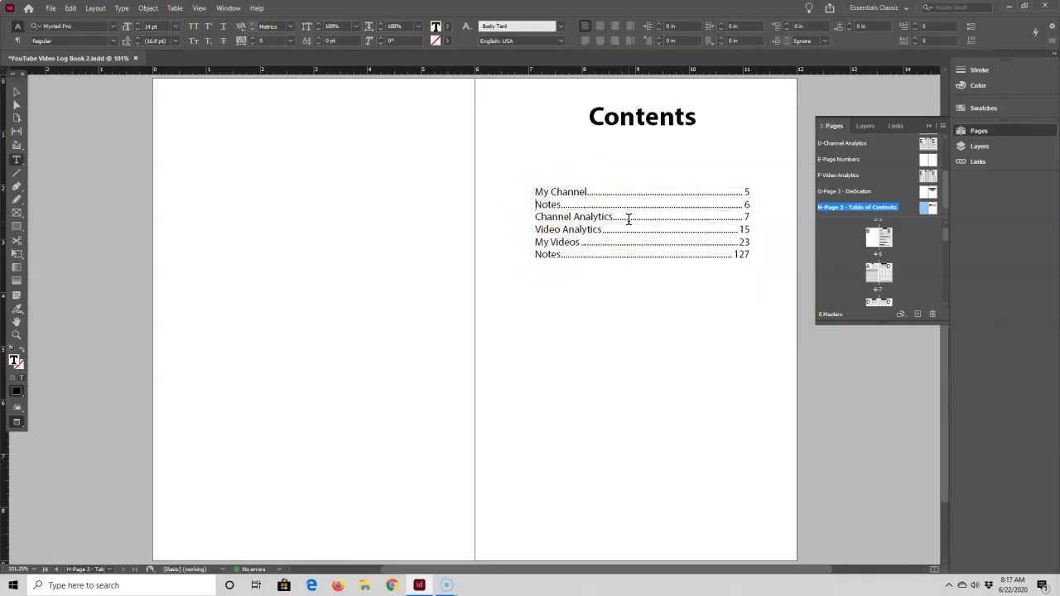
key("Return")
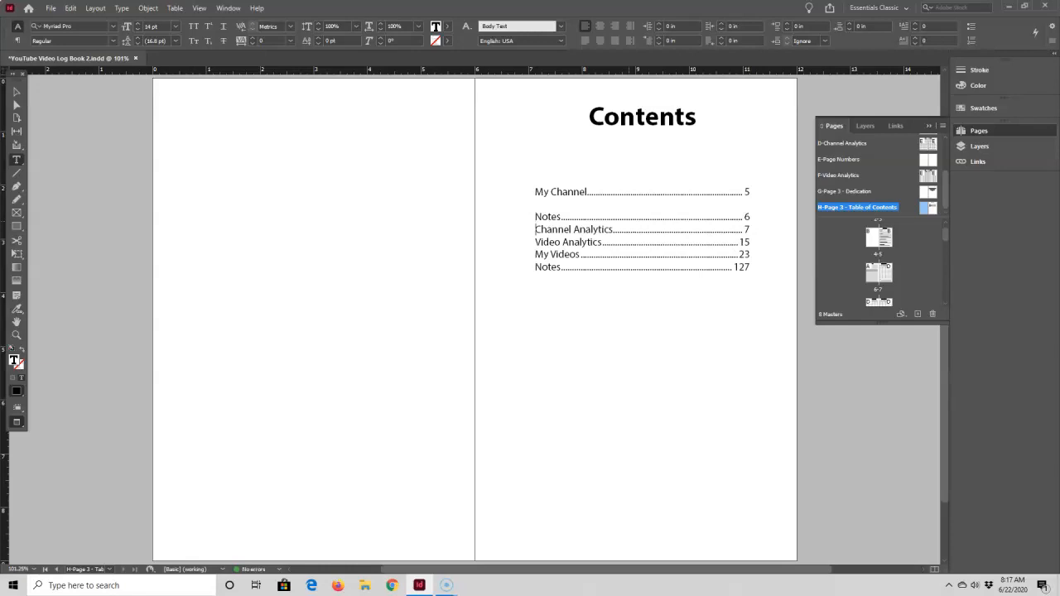
key("Return")
key("Return")
key("Down")
key("Return")
key("Down")
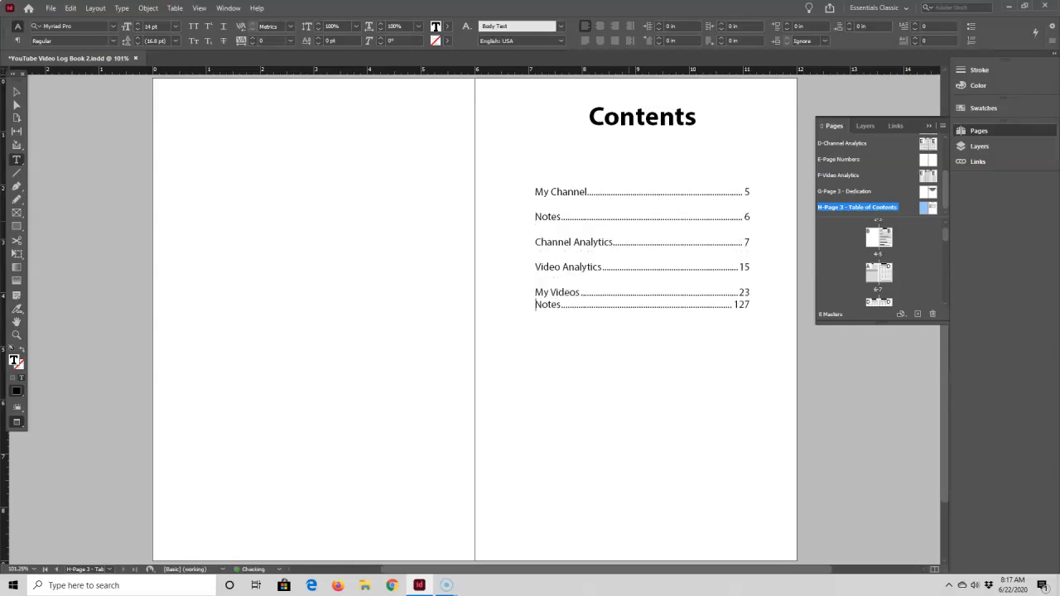
key("Return")
key("Down")
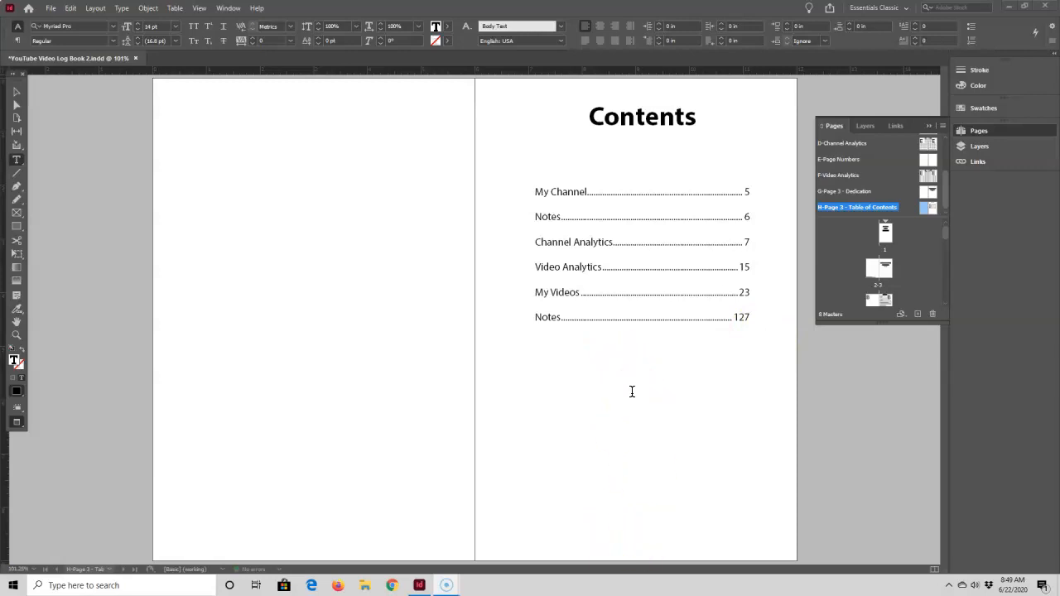
Show the guides again and shorten the contents text frame from its lower edge to about 3.24 in high
left_click(16, 91)
key("w")
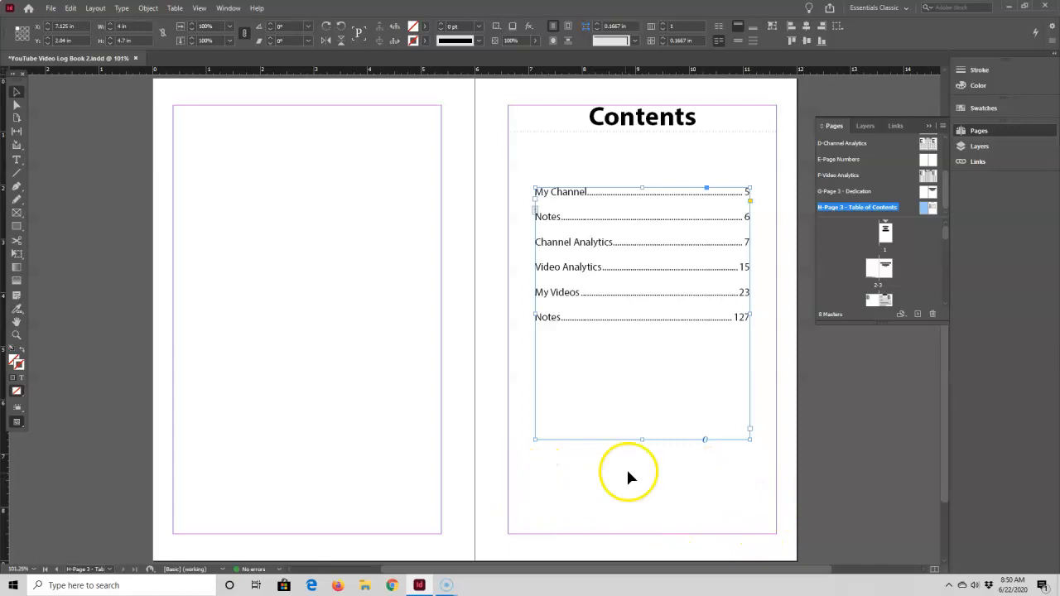
left_click_drag(641, 441, 644, 361)
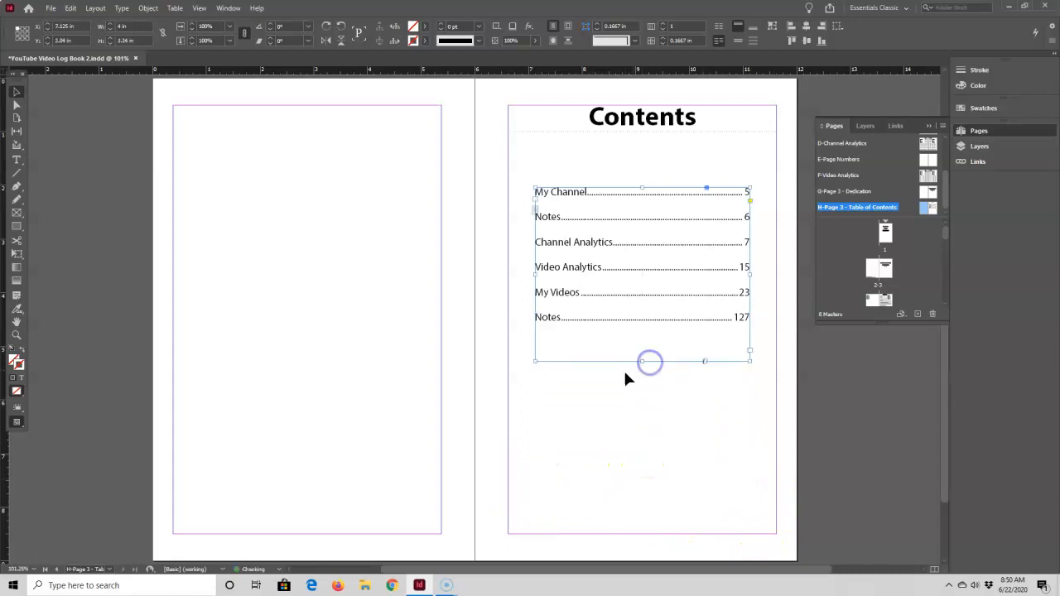
Add a 5 in wide text frame below the contents list reading "Add optional image", "or", "Add optional quote" on three lines
left_click(16, 159)
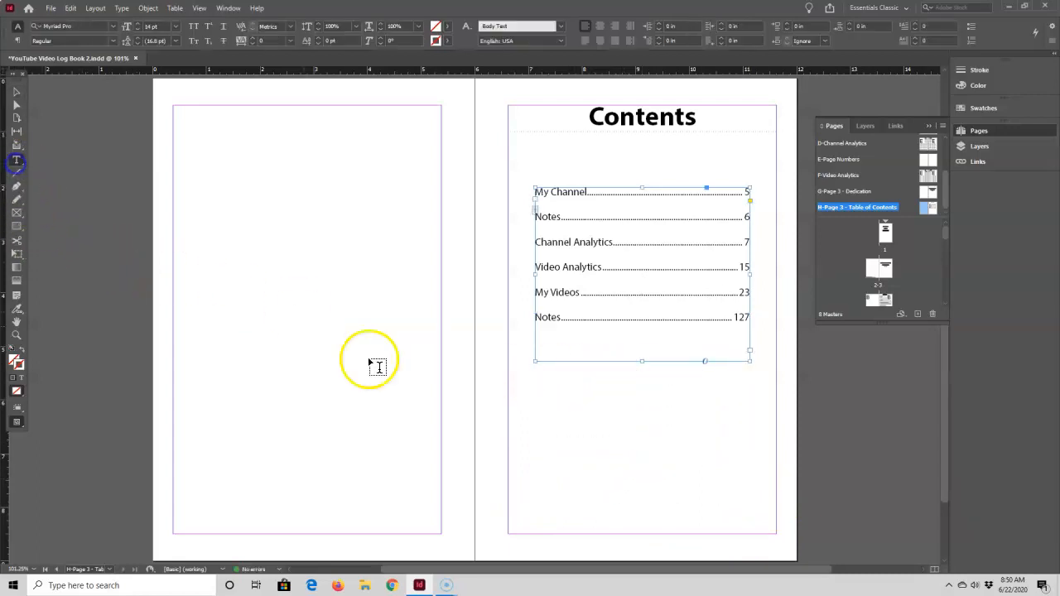
left_click_drag(508, 437, 775, 510)
type("Add optional image")
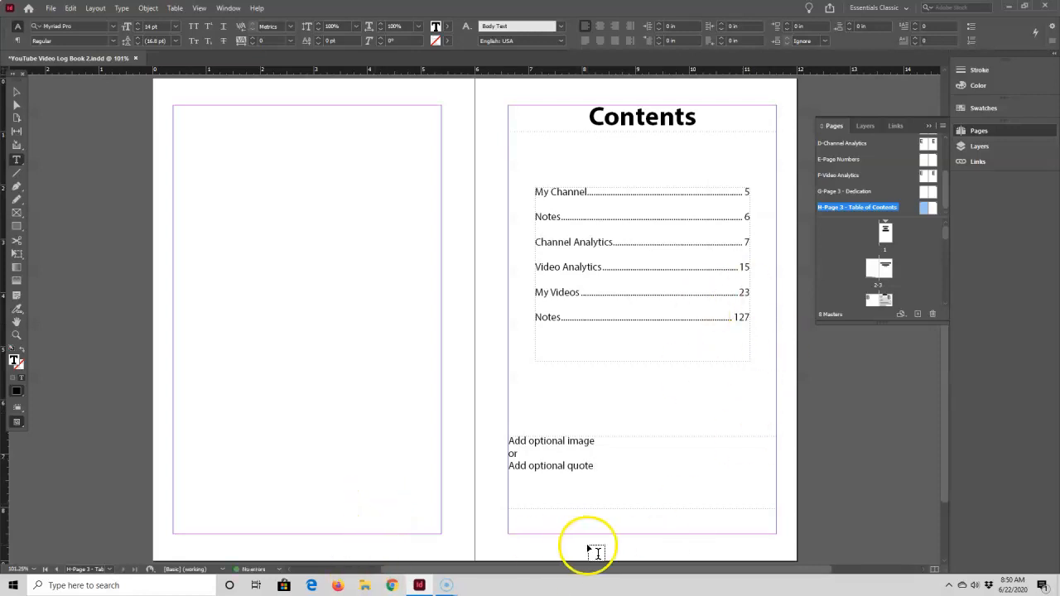
Shorten the optional image/quote text frame to about 0.82 in high and center its text
left_click(16, 93)
left_click(643, 507)
left_click_drag(643, 507, 643, 480)
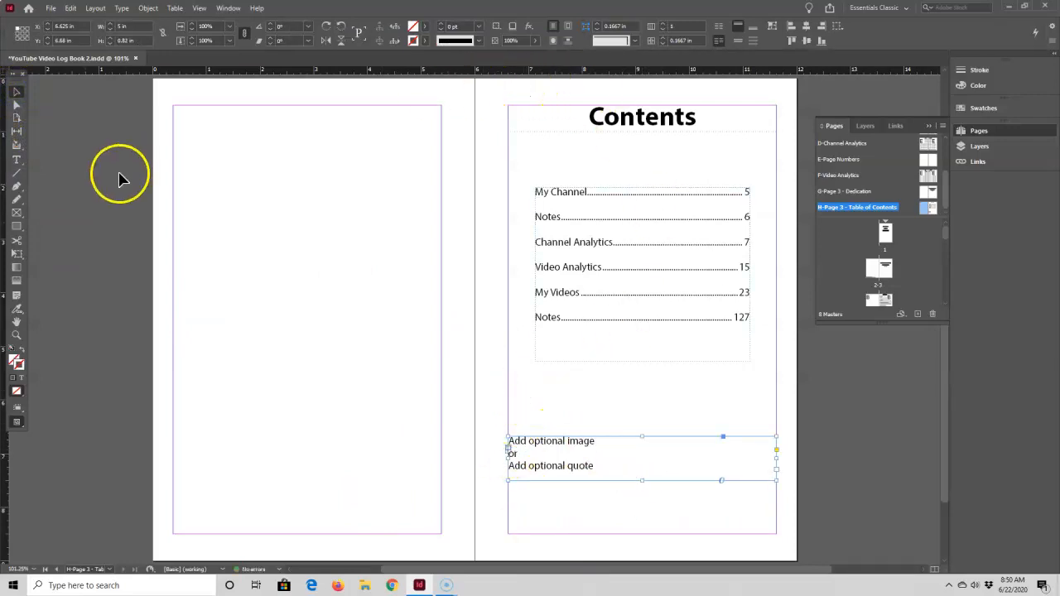
left_click(17, 160)
left_click(600, 29)
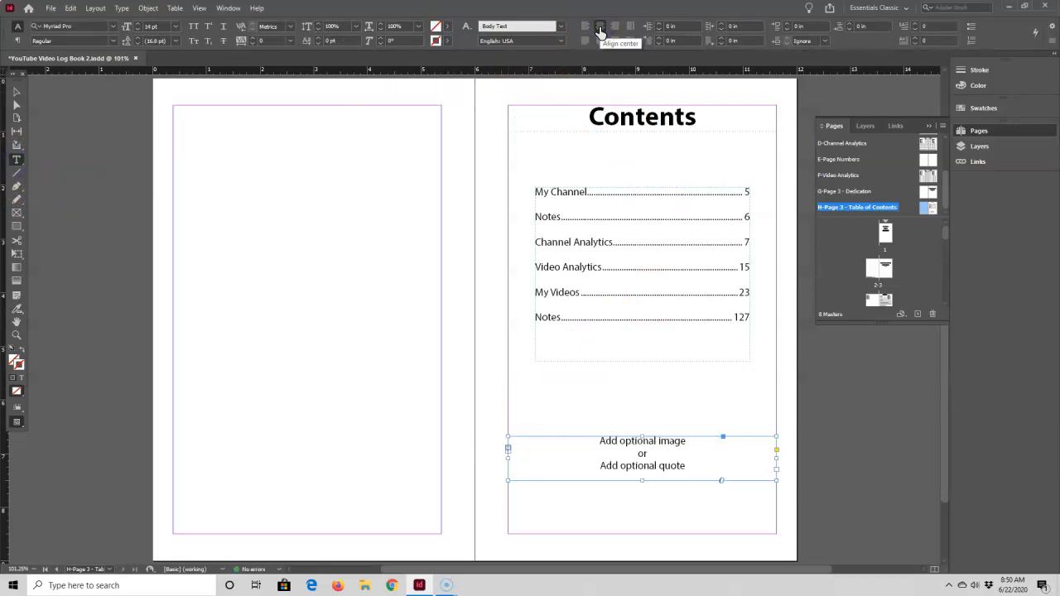
Move the optional image/quote frame down to the page's bottom margin and preview the spread without guides
left_click(17, 92)
left_click_drag(670, 463, 666, 507)
left_click(706, 371)
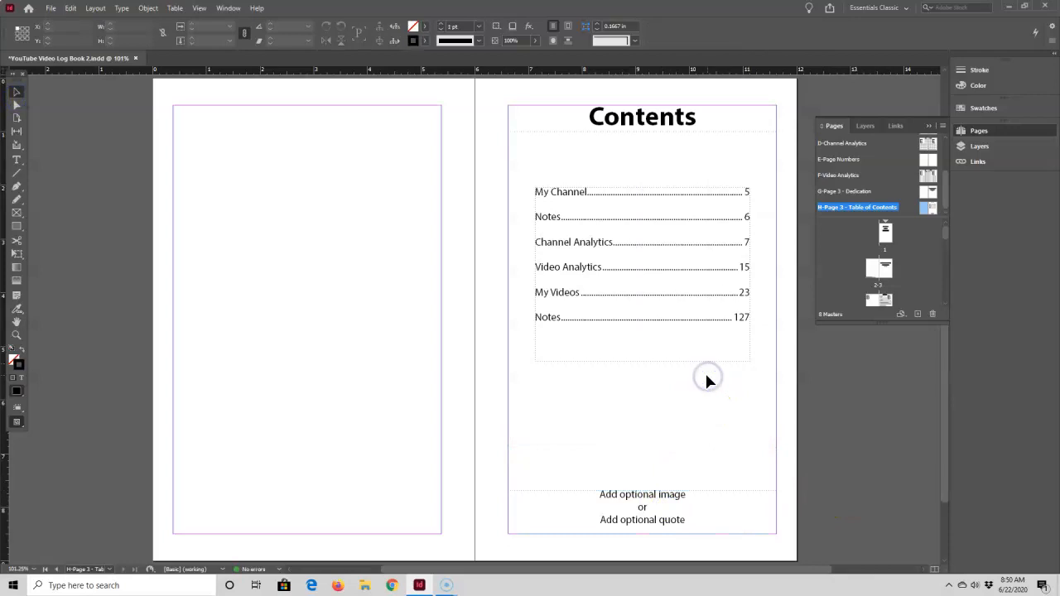
key("w")
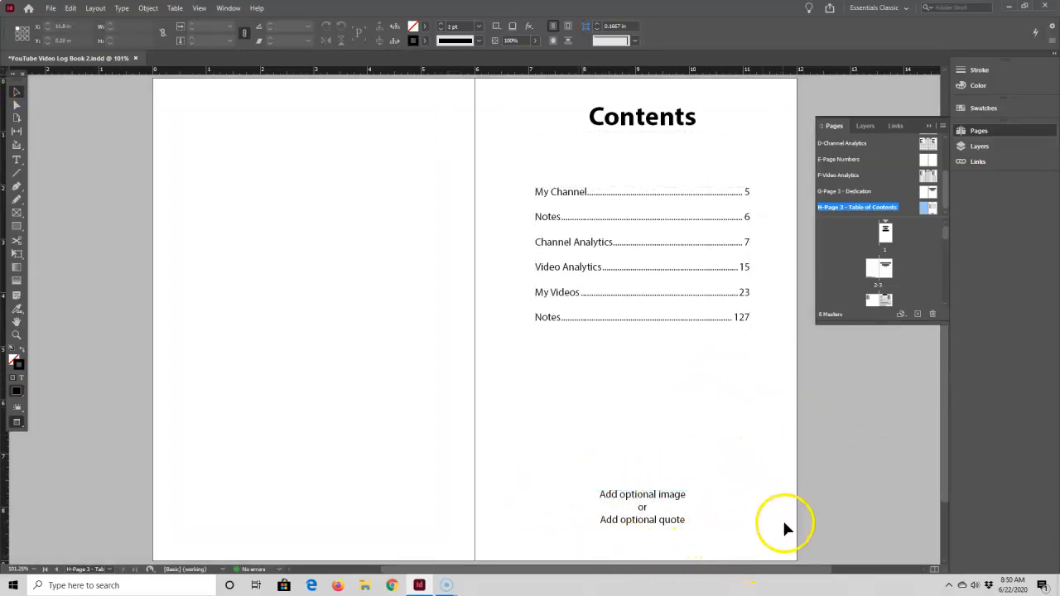
Go to spread 2-3 and delete both dedication text frames, "To All Awesome YouTubers" and "(That's You).", from page 3
double_click(877, 270)
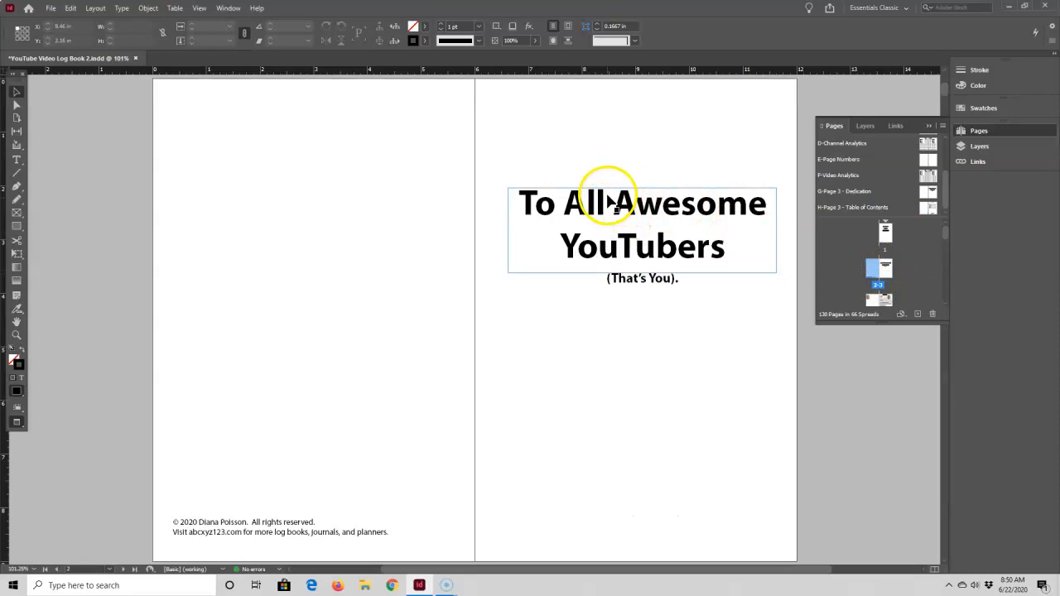
left_click(698, 247)
key("Delete")
left_click(669, 279)
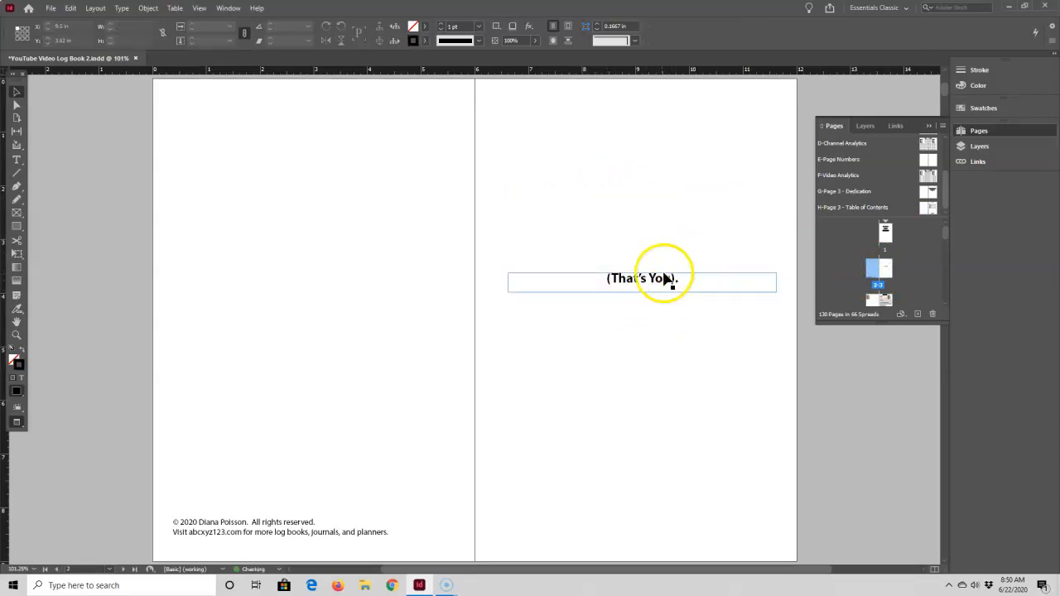
key("Delete")
Apply the G-Page 3 - Dedication master to page 3
left_click(874, 280)
left_click(883, 271)
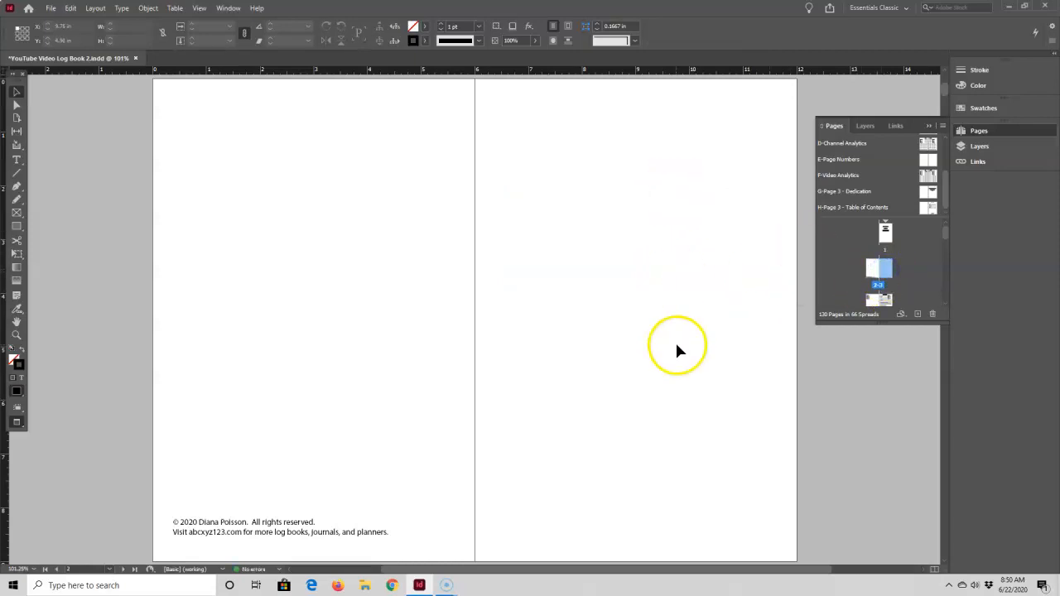
right_click(885, 272)
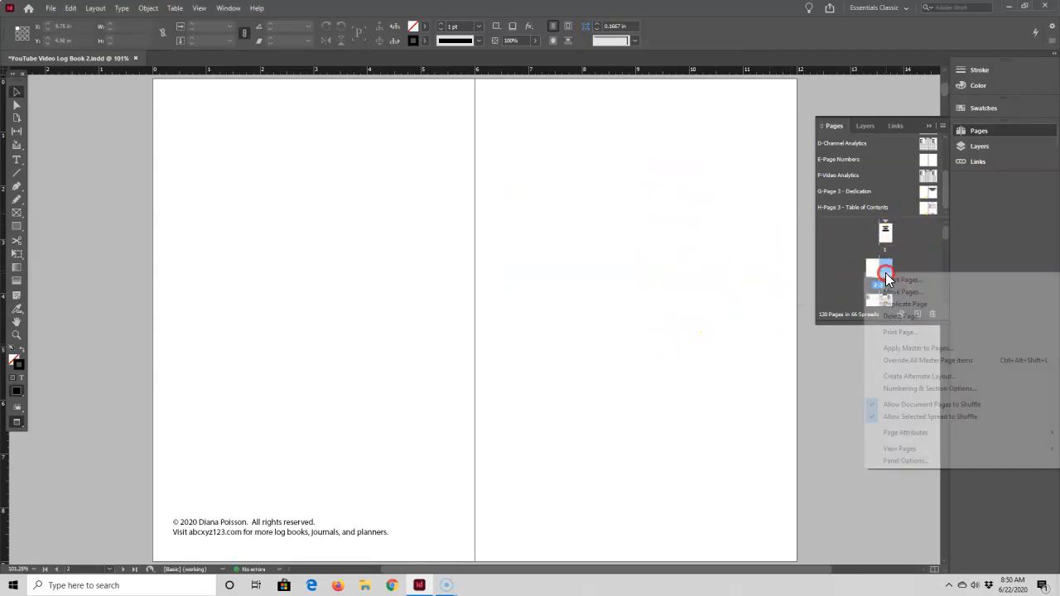
left_click(896, 348)
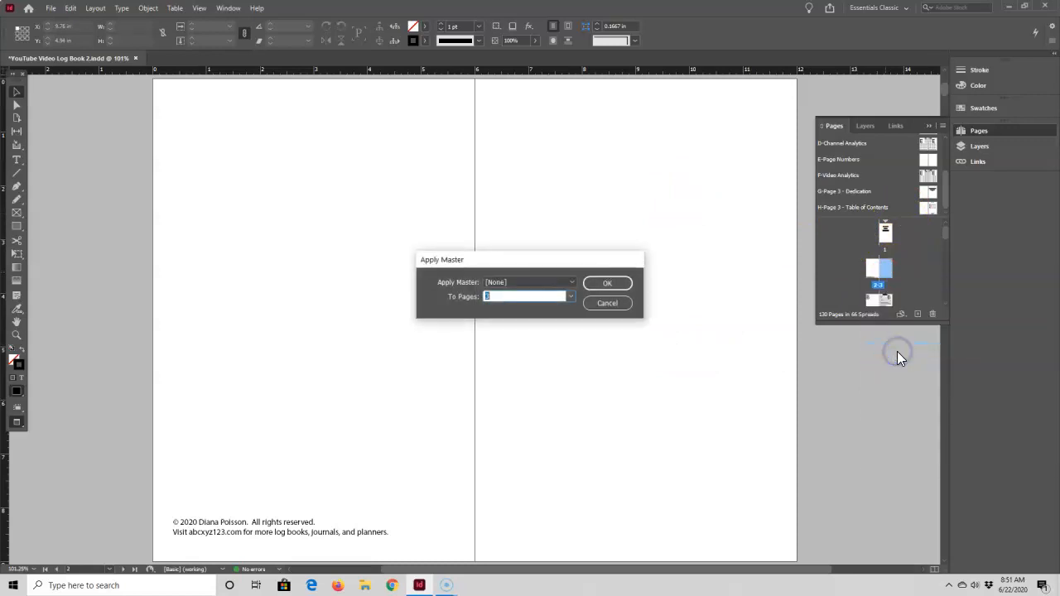
left_click(572, 285)
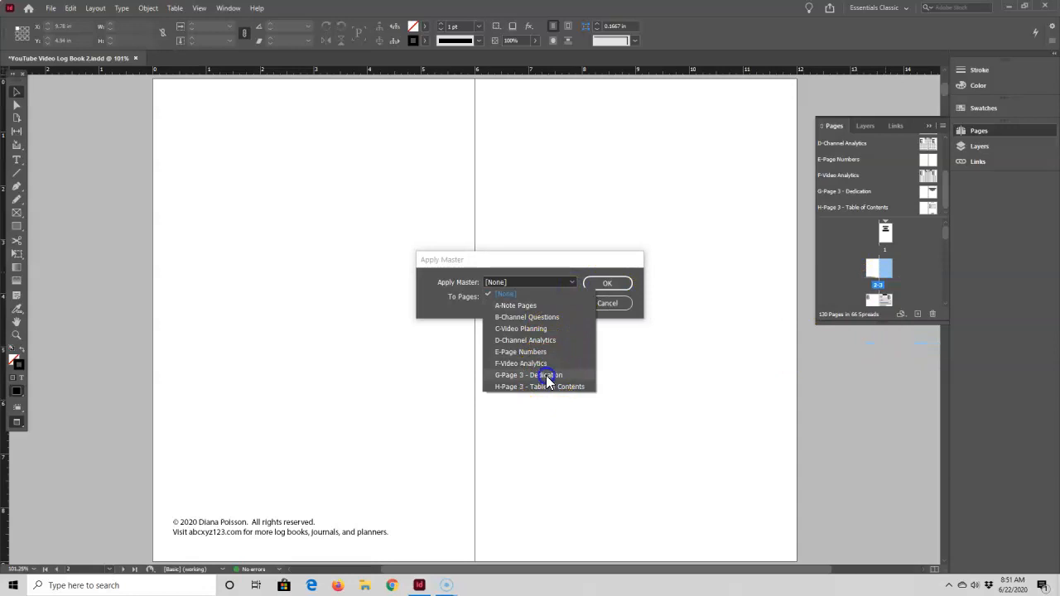
left_click(545, 375)
left_click(605, 286)
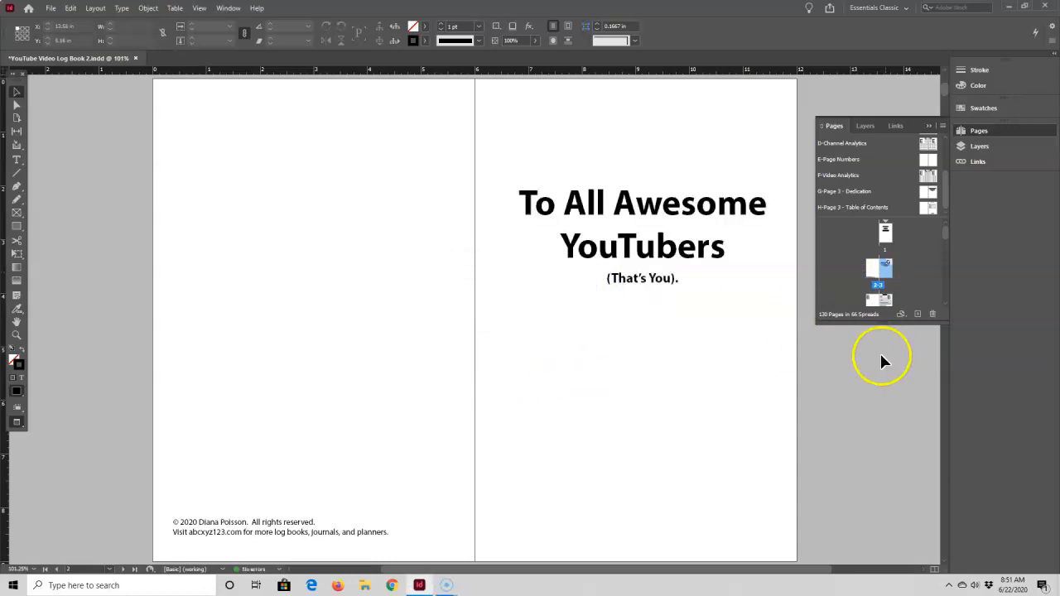
Apply the H-Page 3 - Table of Contents master to page 3
right_click(886, 266)
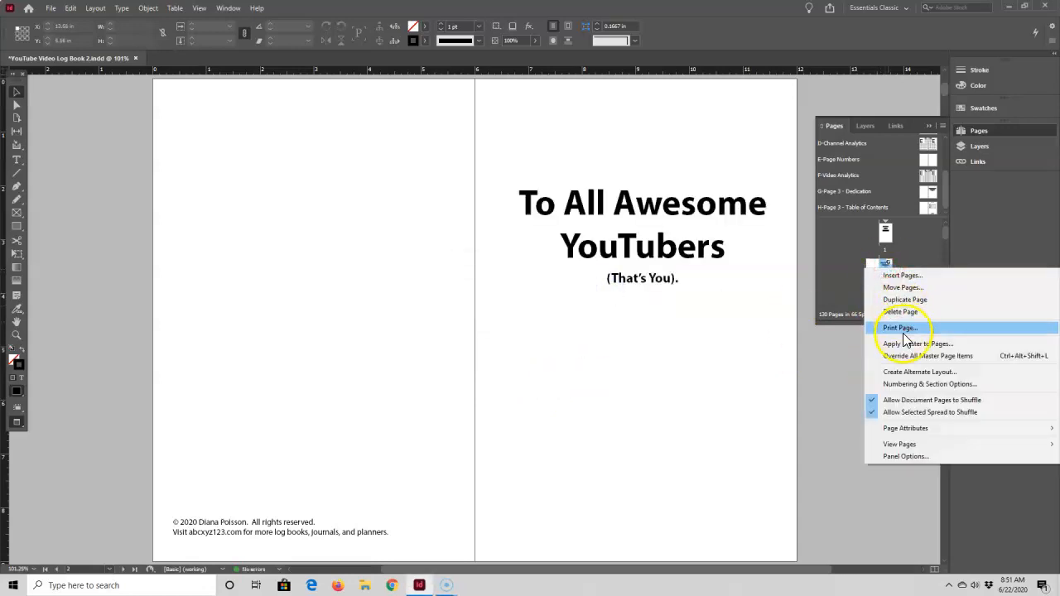
left_click(907, 342)
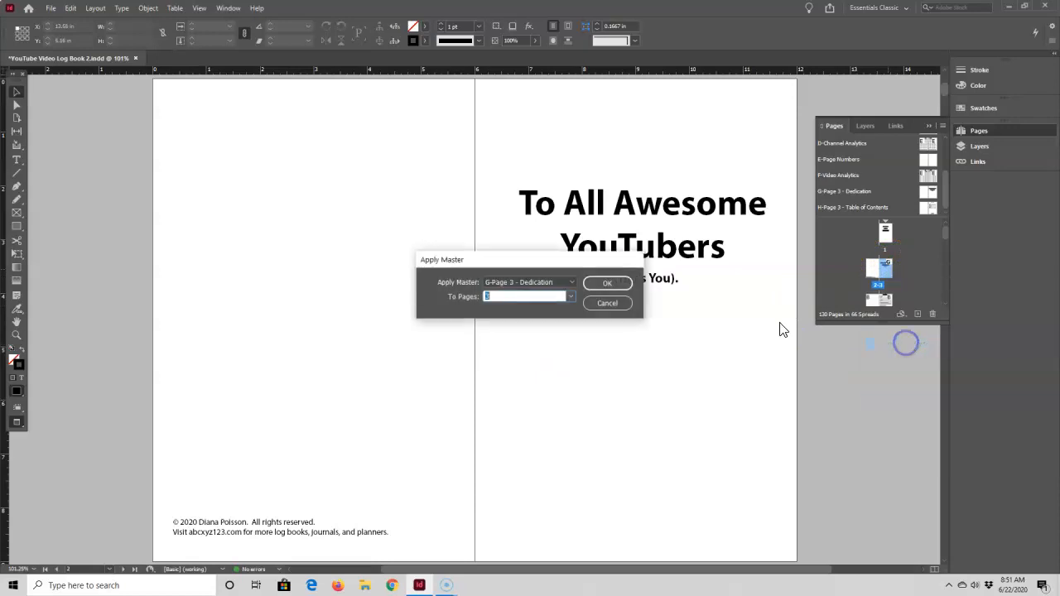
left_click(571, 283)
left_click(546, 383)
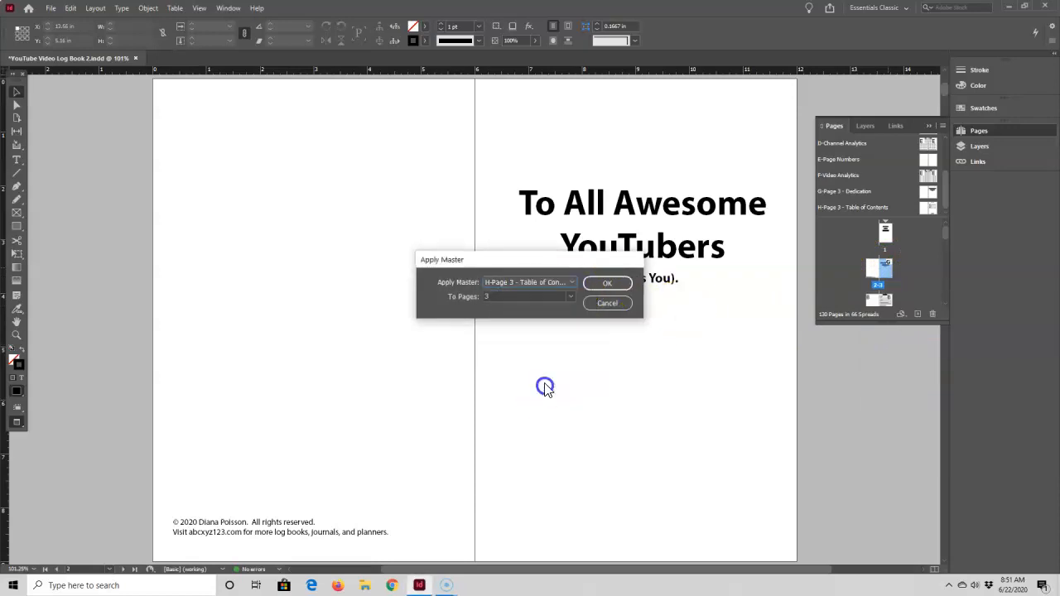
left_click(606, 286)
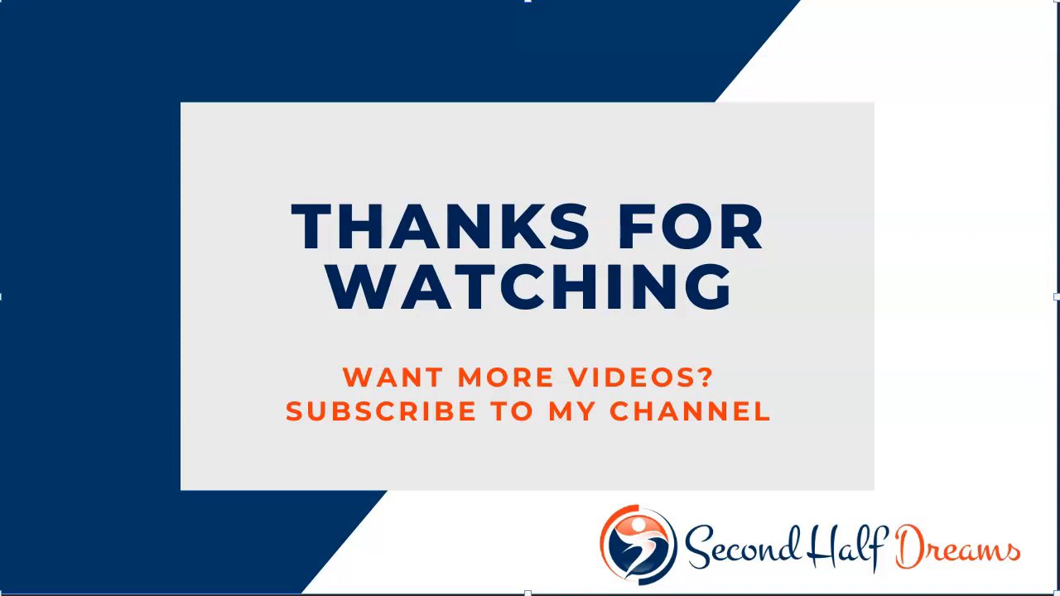